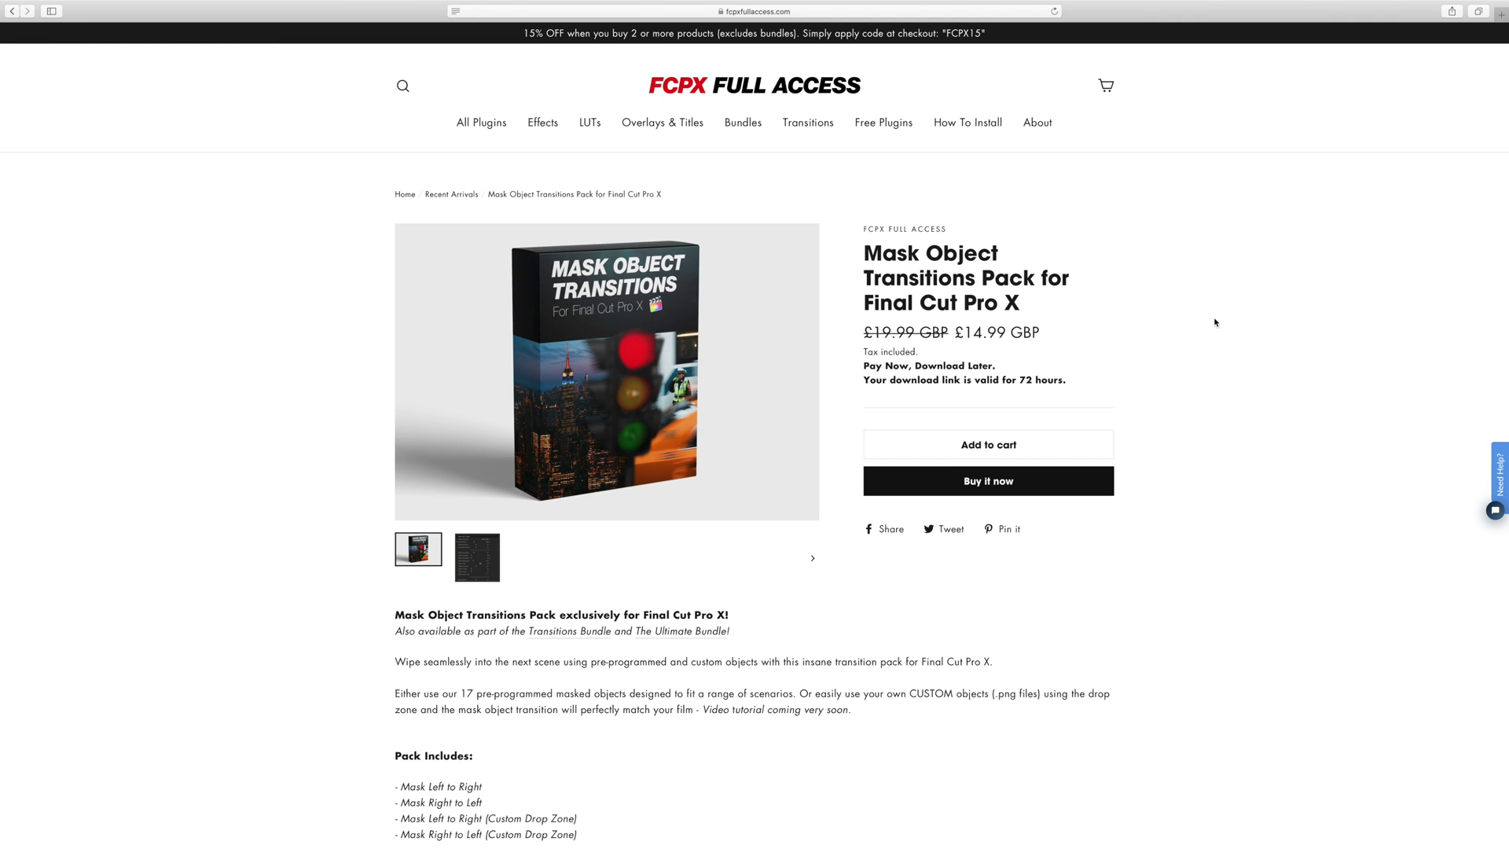
# Start buying the Mask Object Transitions Pack and enter the buyer's e-mail and name details.
pyautogui.click(989, 489)
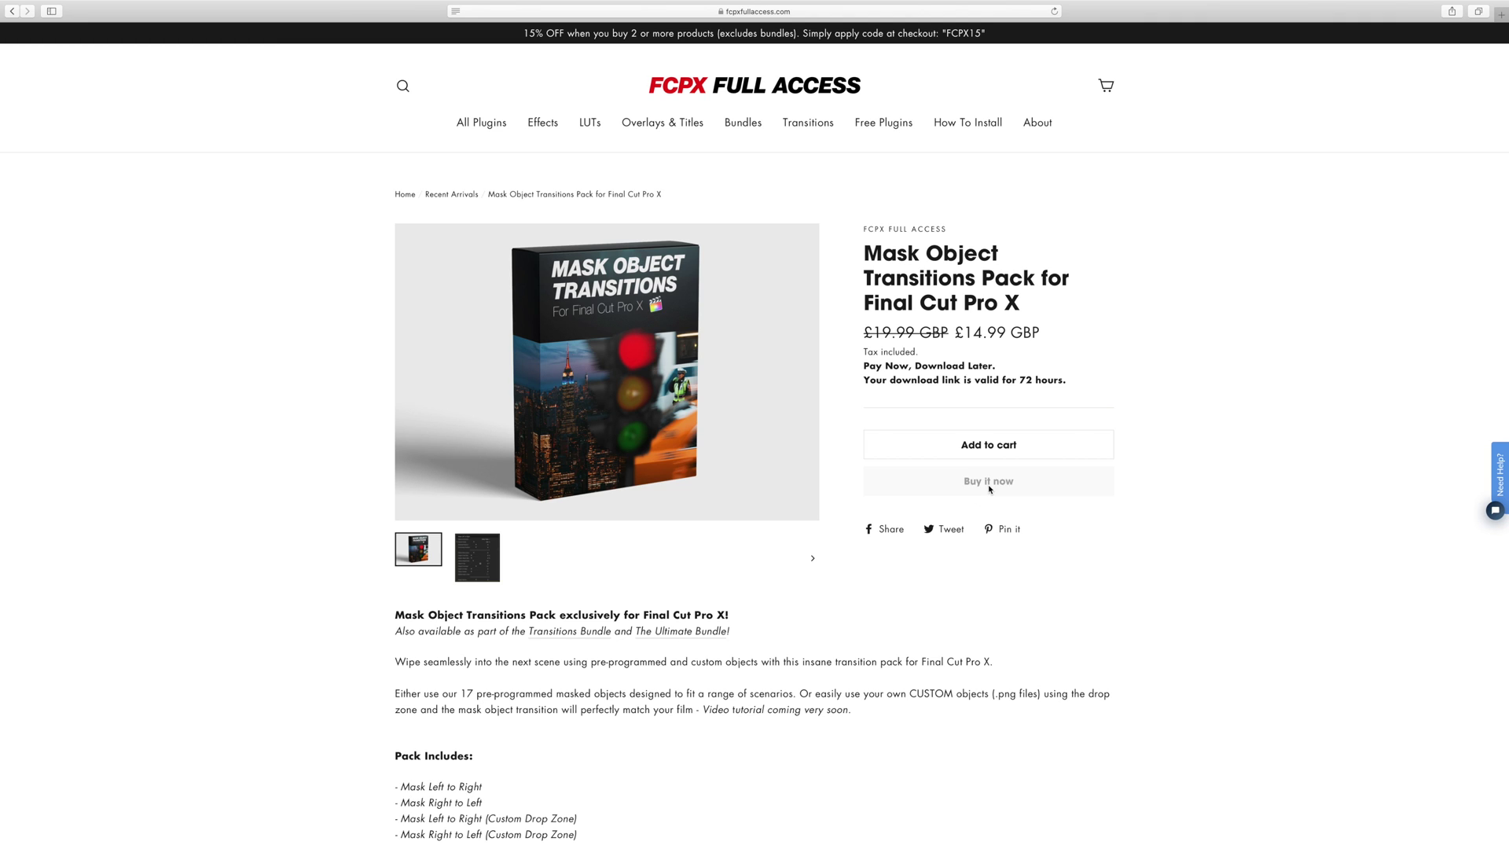
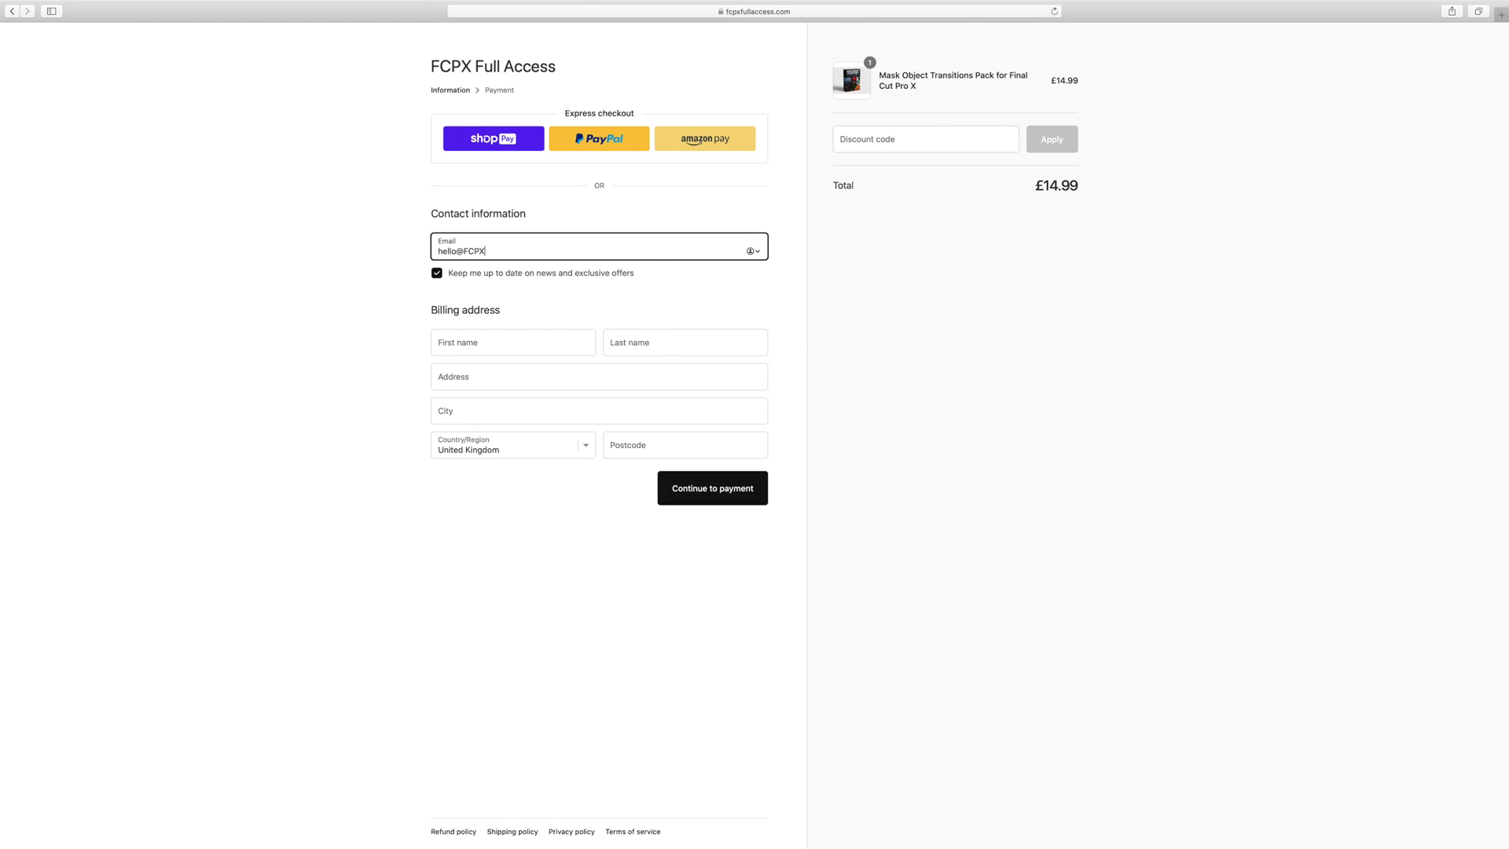
pyautogui.press('Tab')
pyautogui.write('FCPX')
# Complete the billing postcode, then download the pack's zip from the order page.
pyautogui.press('Tab')
pyautogui.write('Full Access')
pyautogui.press('Tab')
pyautogui.write('Final Cut Pro\tTutorial')
pyautogui.press('Tab')
pyautogui.write('TU74JH')
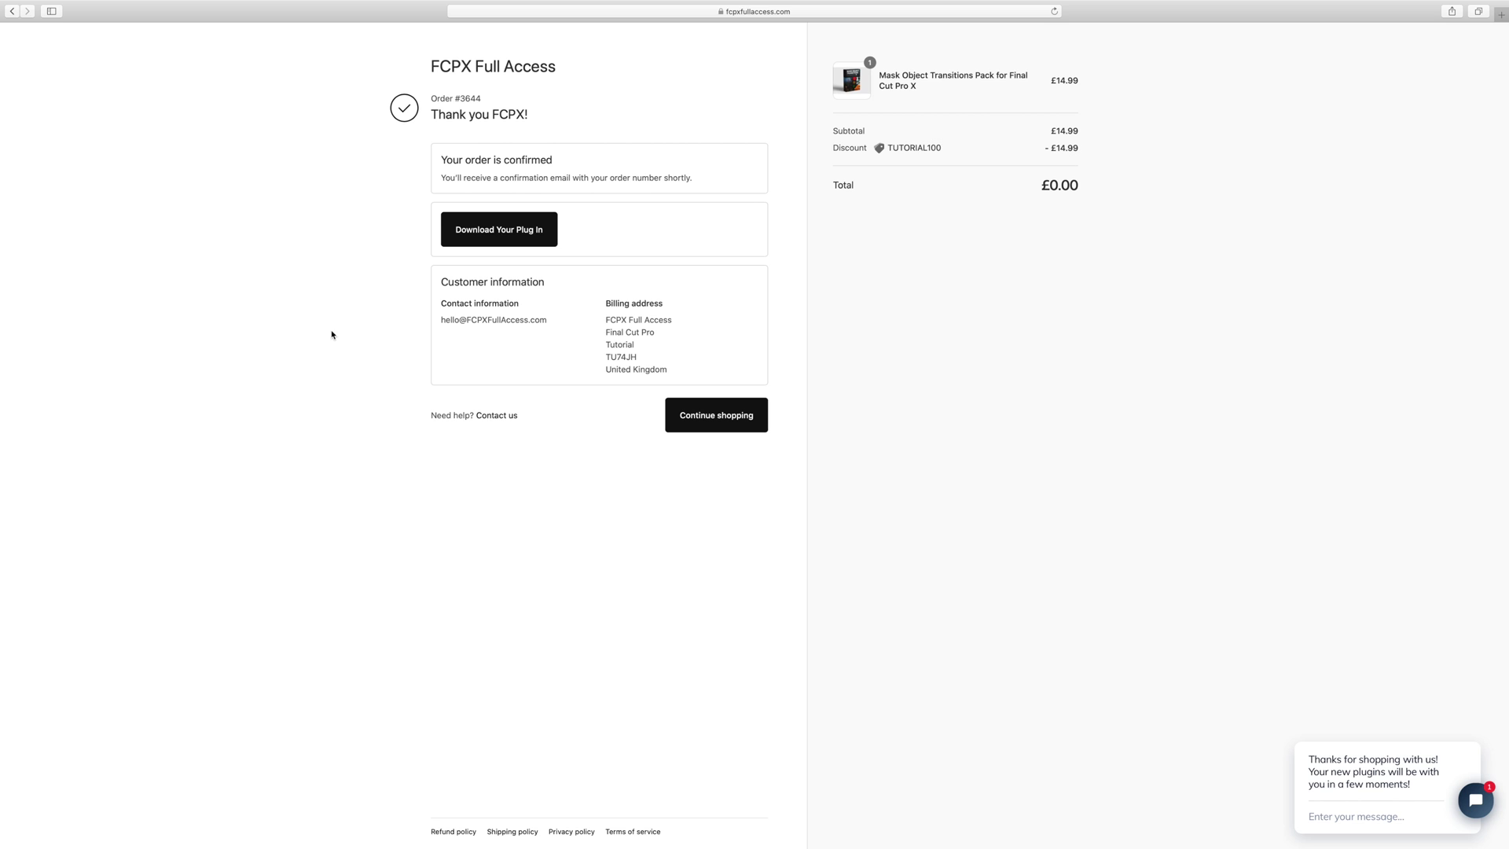
pyautogui.click(474, 230)
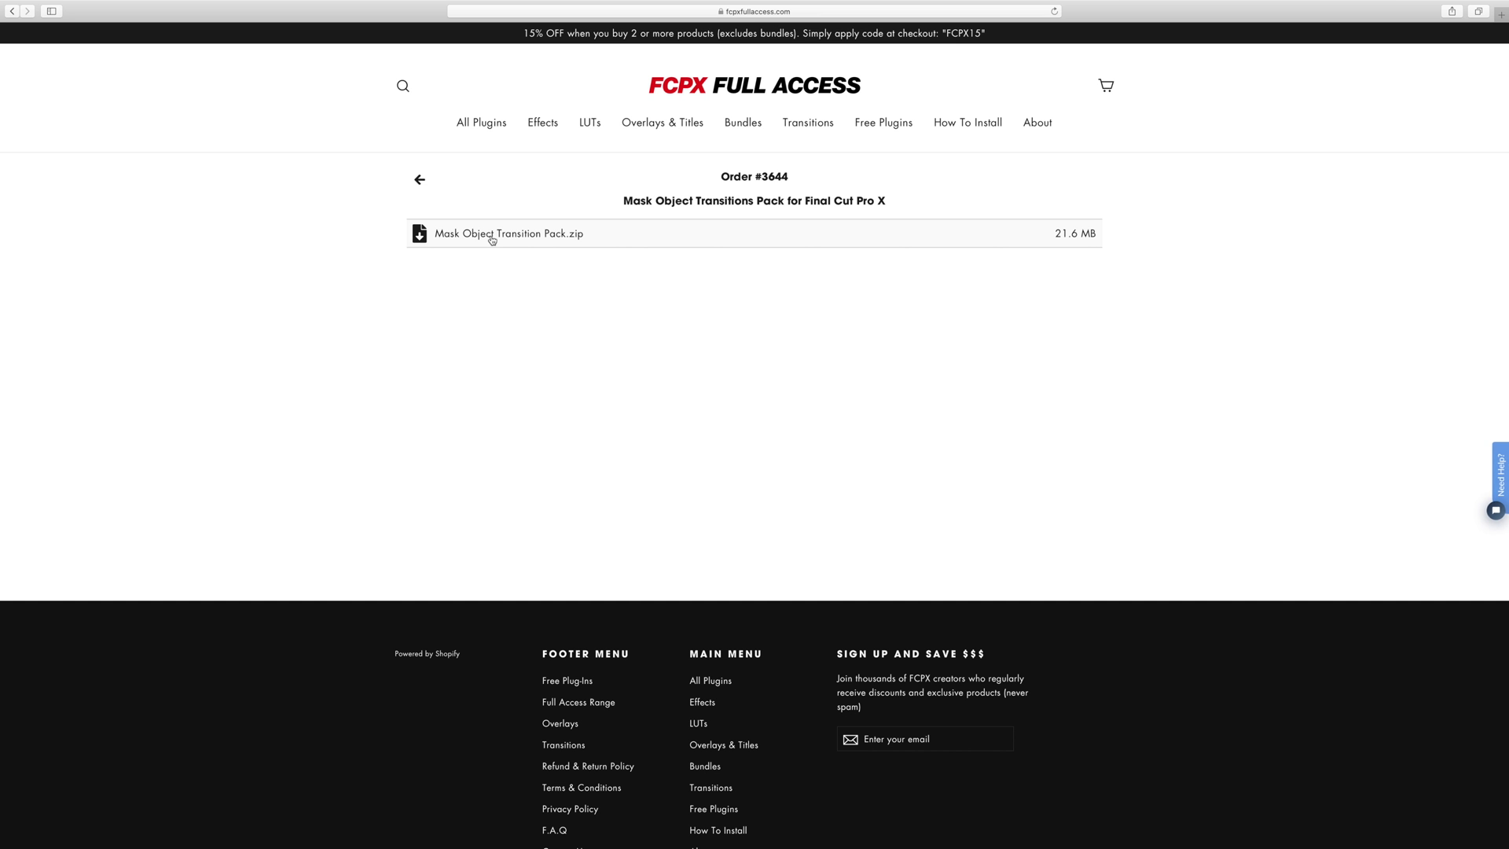
pyautogui.click(469, 236)
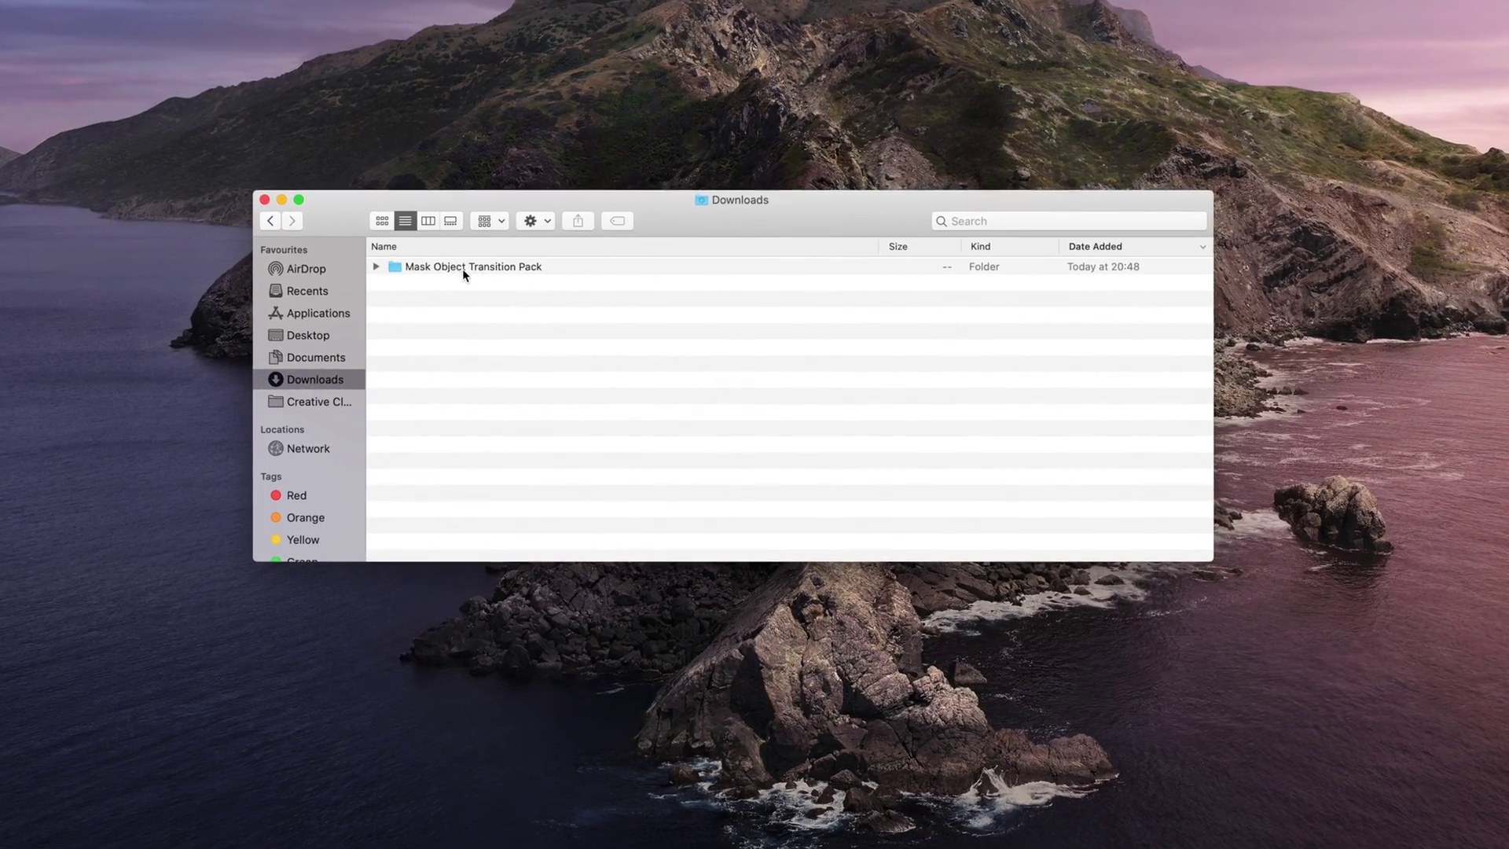
# Paste the Mask Object Transitions folder from the downloaded pack into ~/Movies/Motion Templates/Transitions.
pyautogui.doubleClick(479, 278)
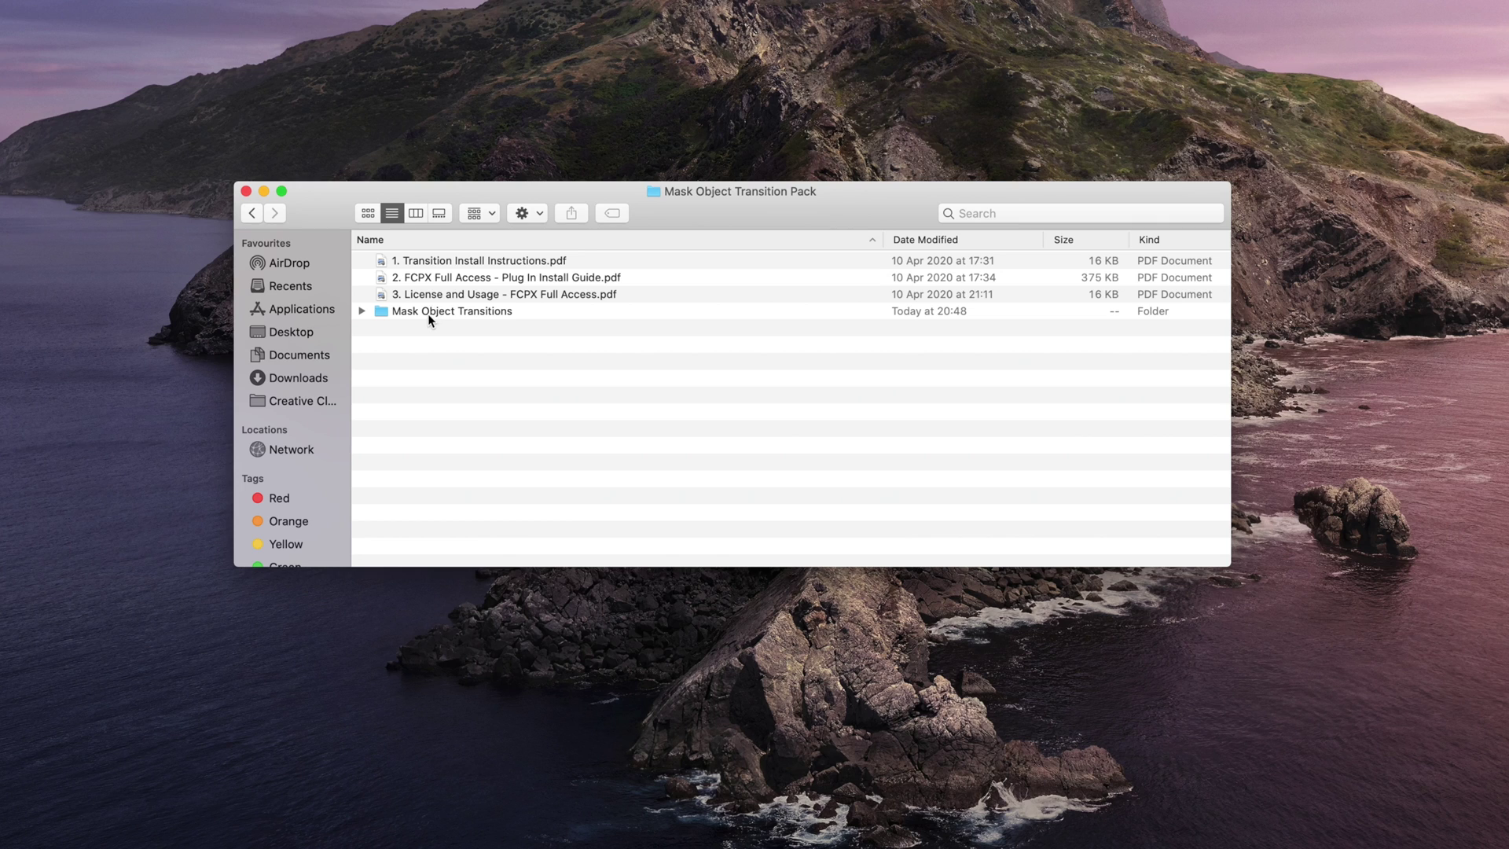
pyautogui.click(428, 313)
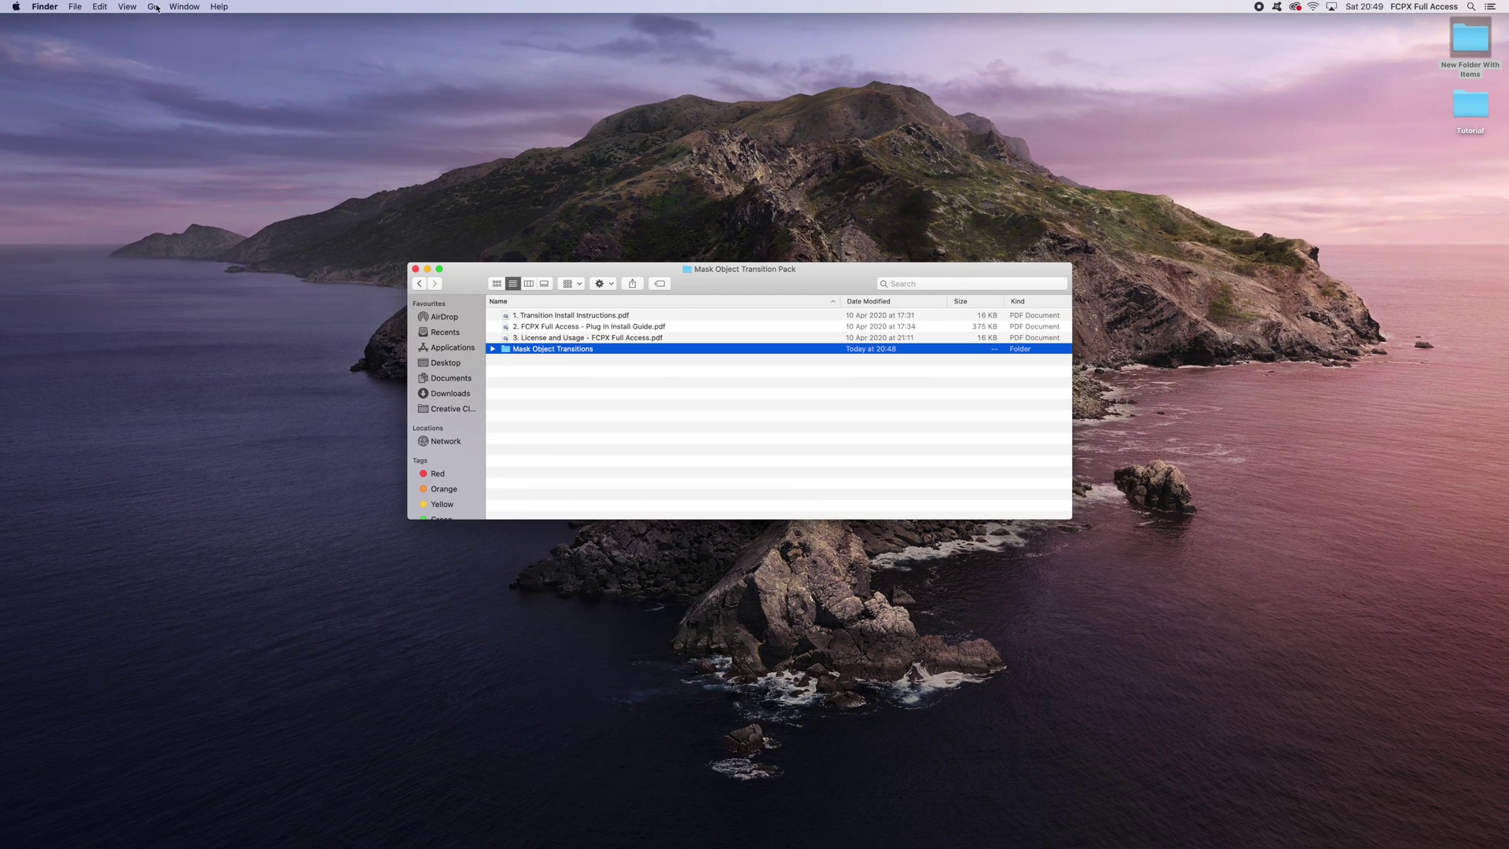
pyautogui.click(154, 7)
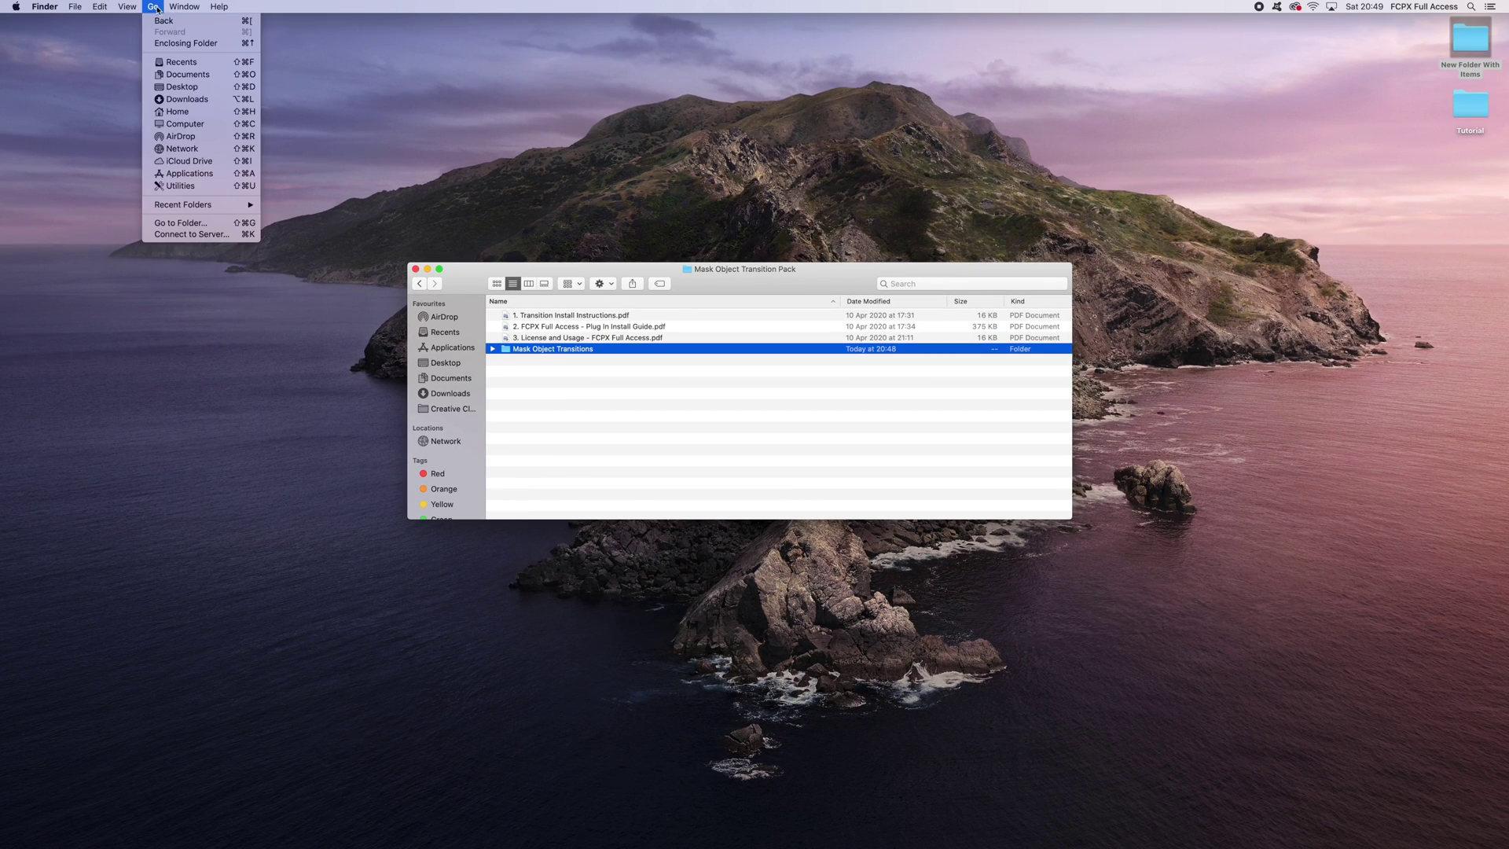
pyautogui.click(177, 112)
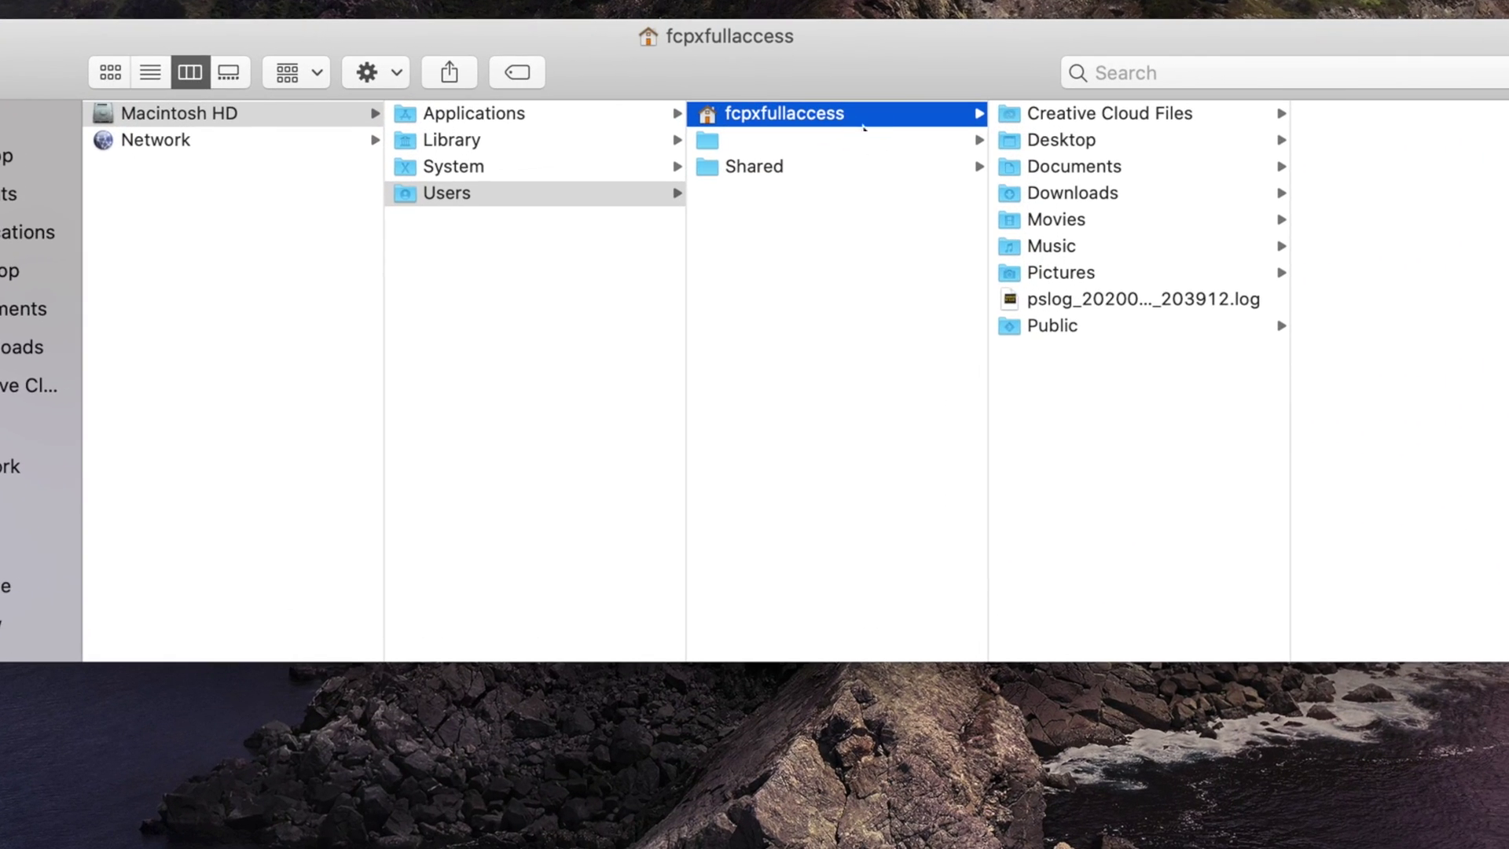
pyautogui.click(1102, 220)
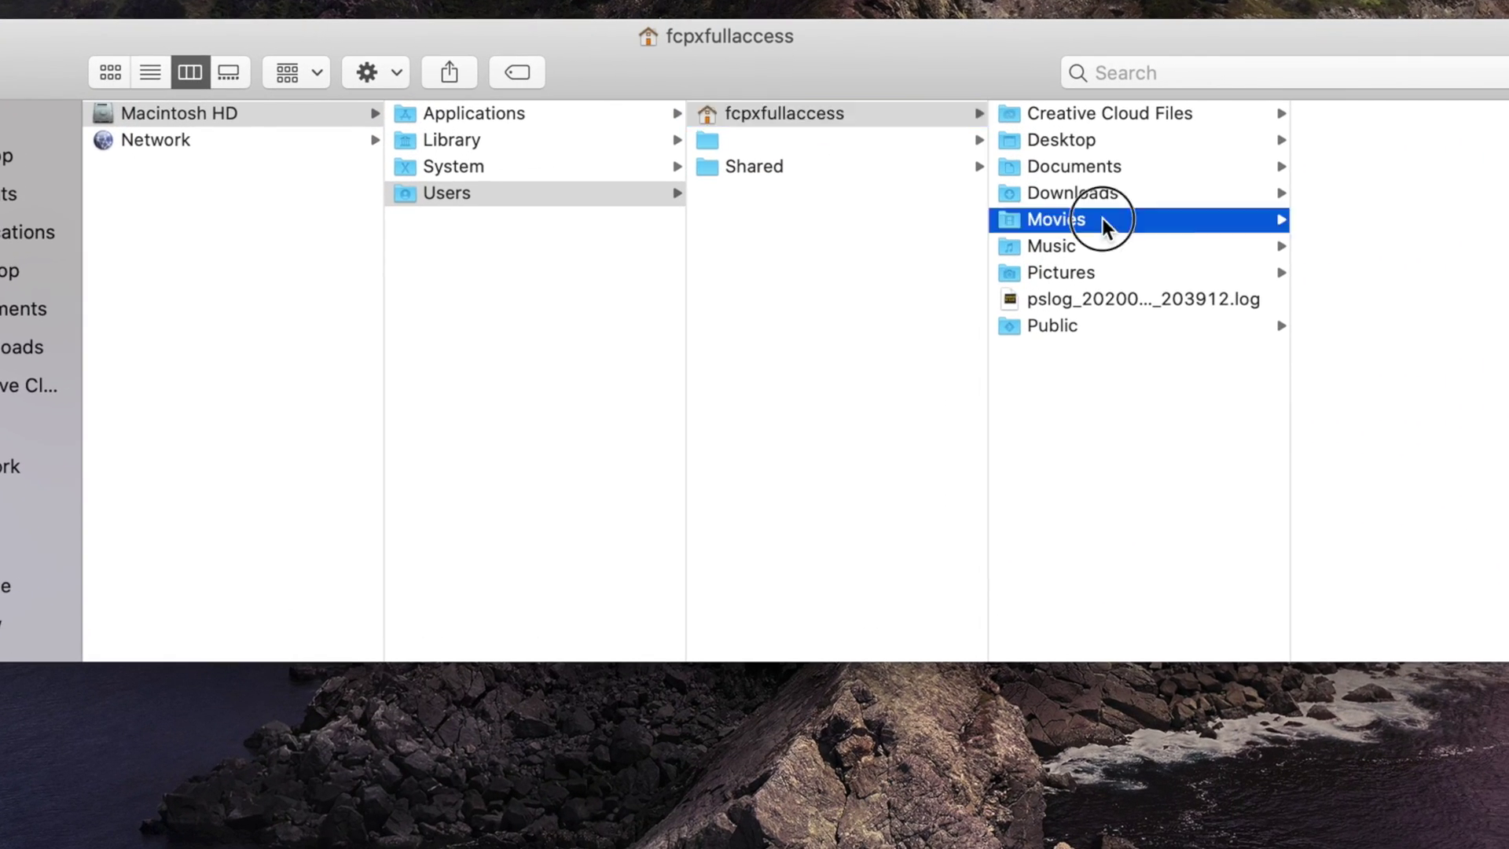
pyautogui.click(1388, 140)
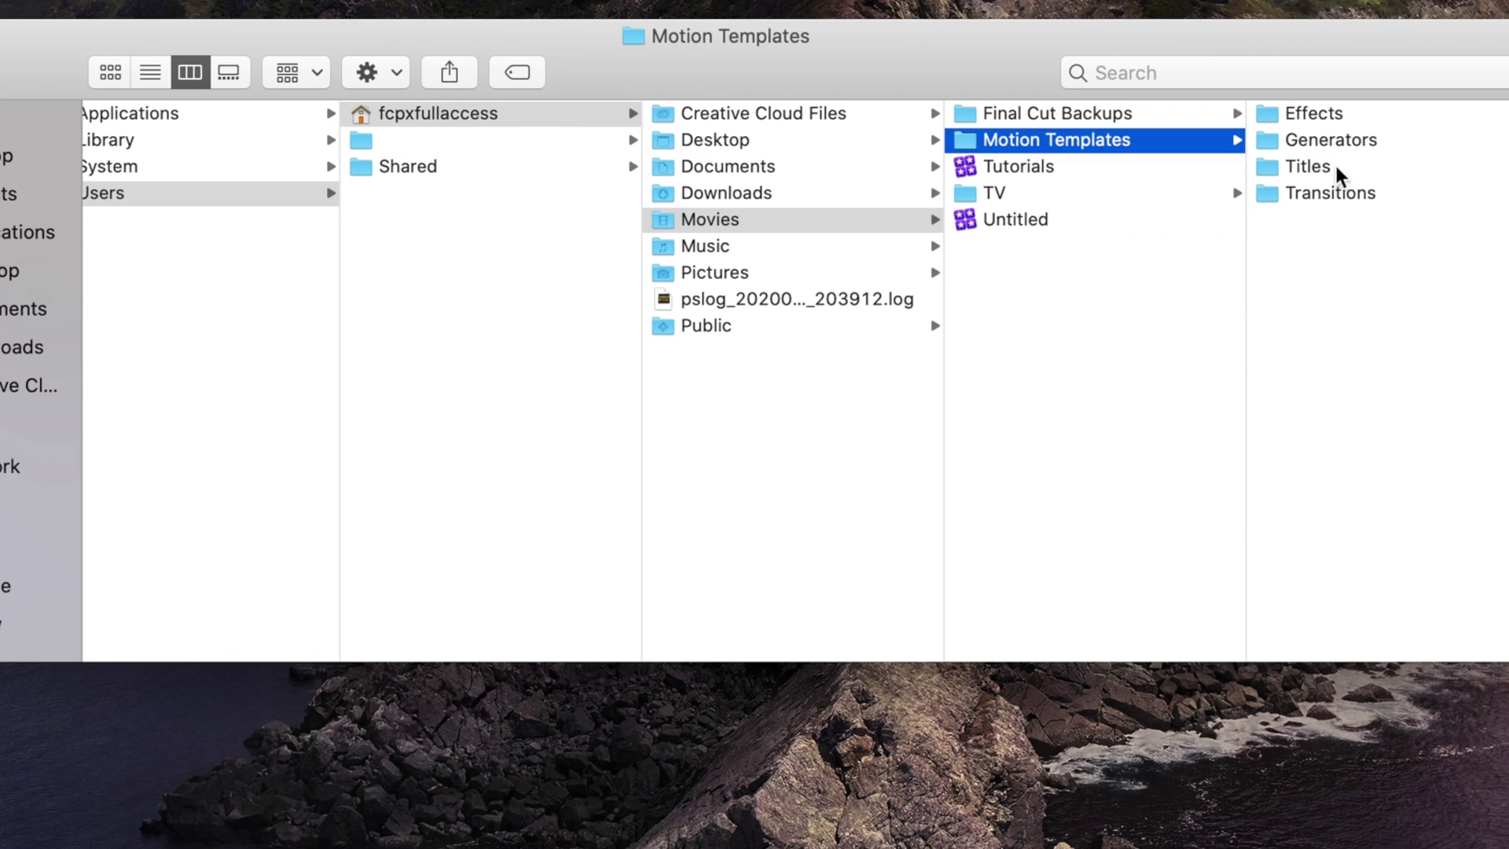
pyautogui.click(1330, 205)
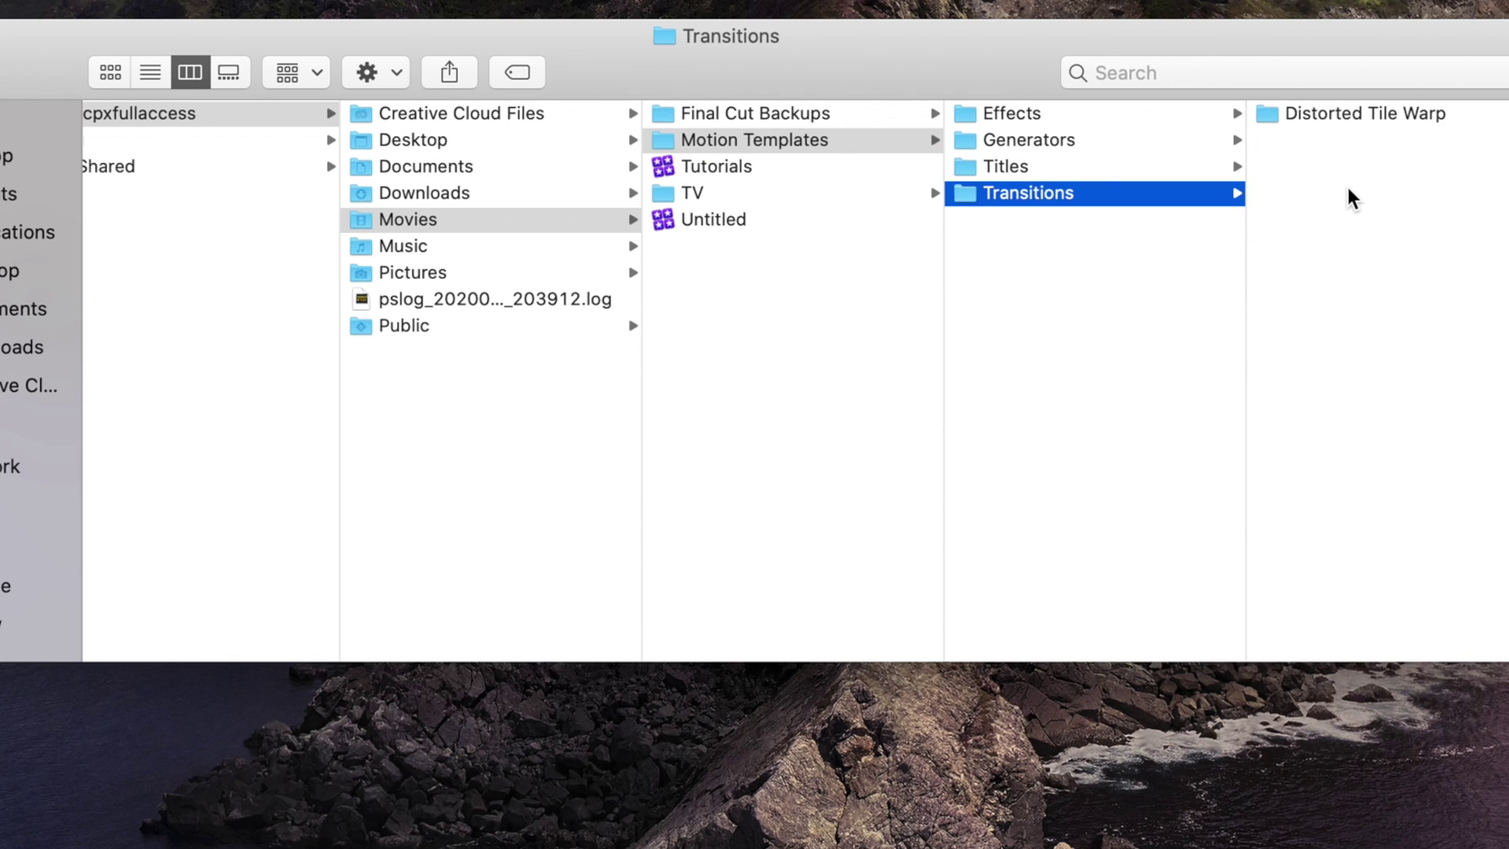
pyautogui.press('super+v')
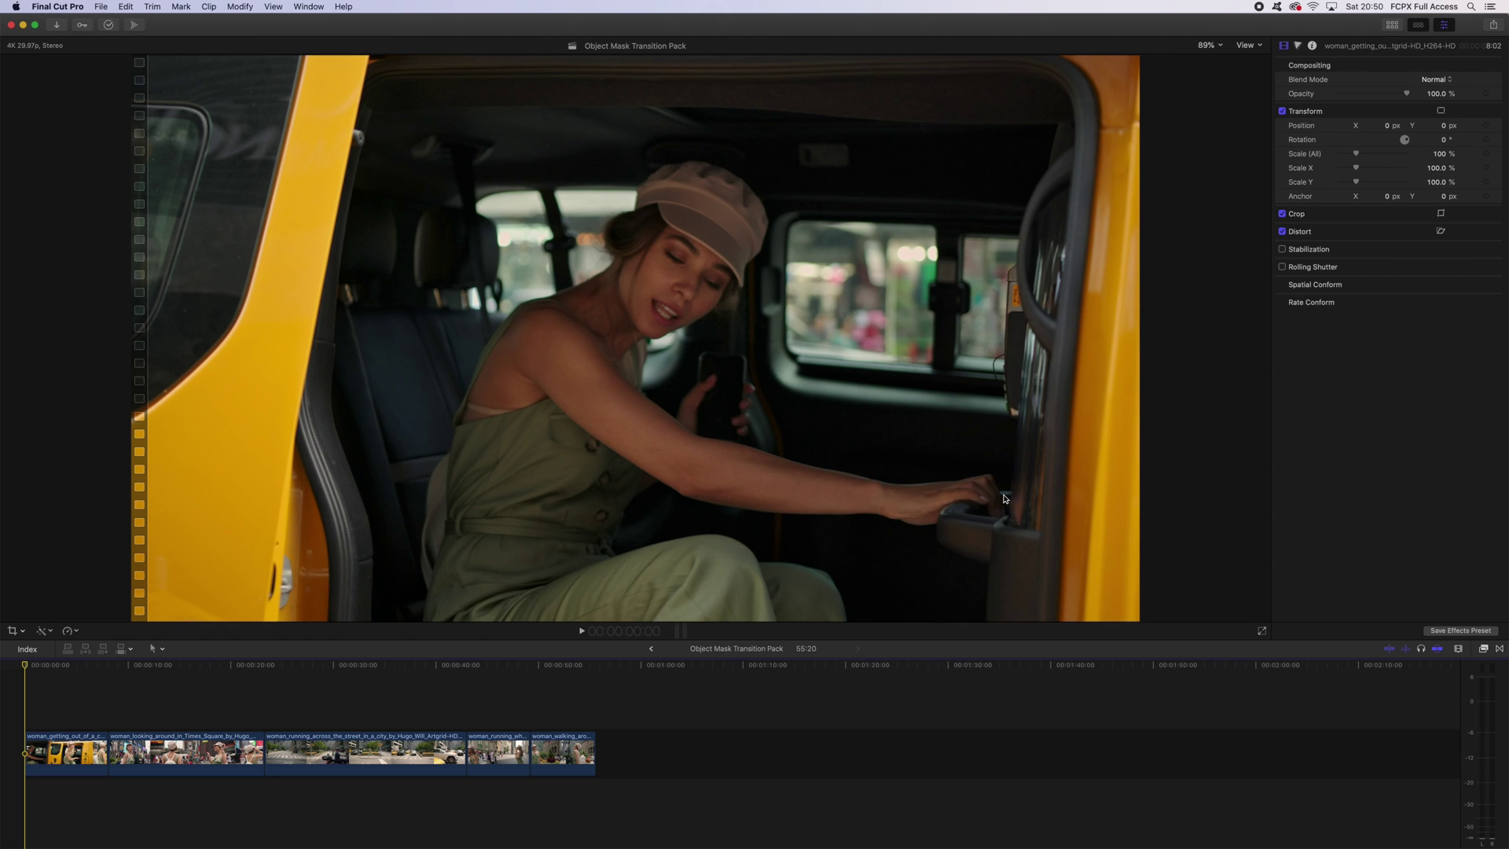
# Preview the Mask Object Transitions and New York clips, then add Mask Left to Right to the first clip.
pyautogui.click(1499, 650)
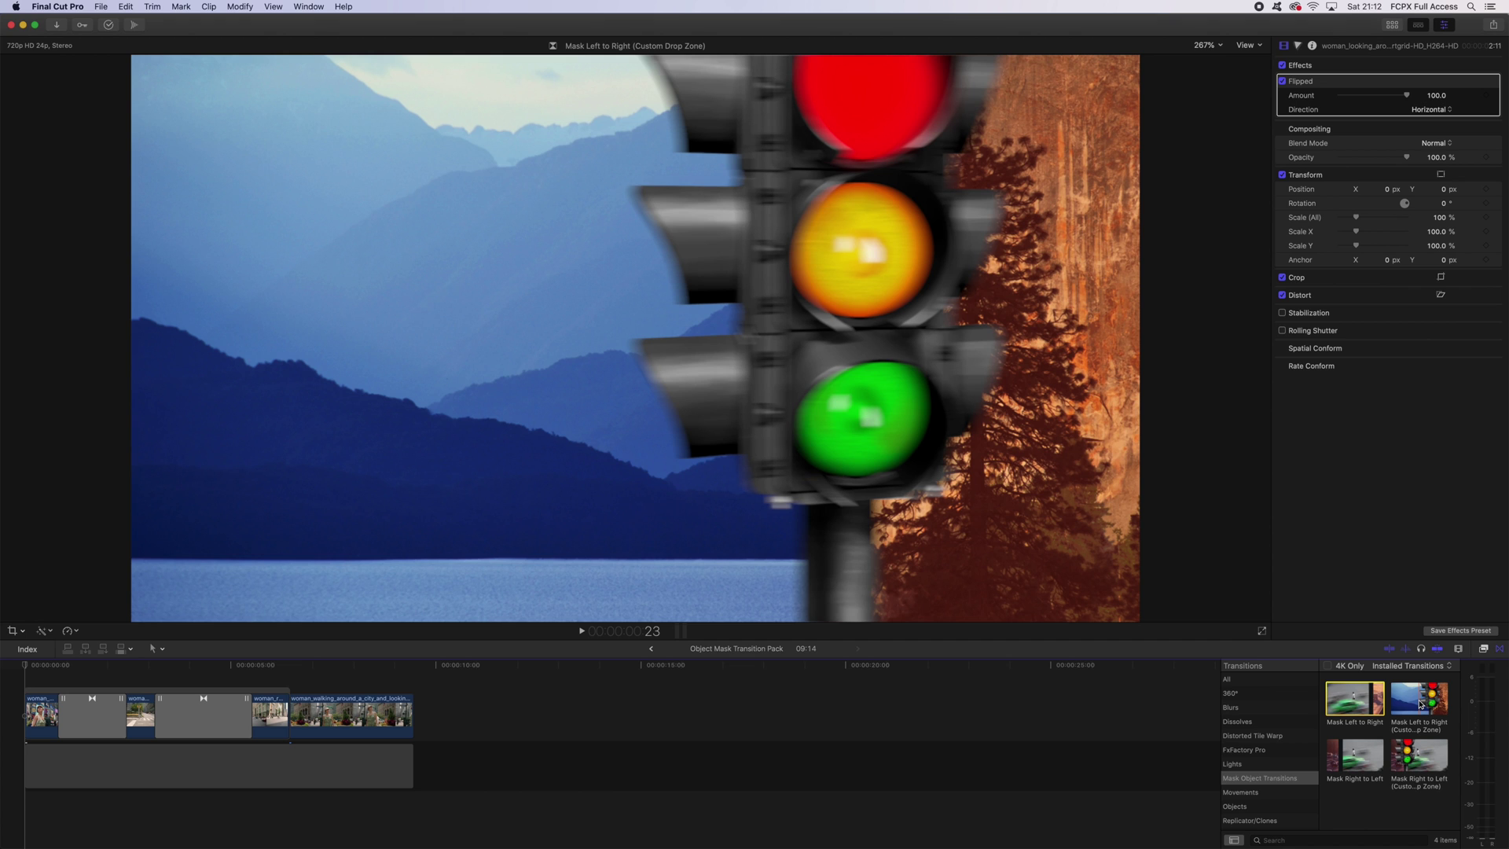
pyautogui.click(1419, 766)
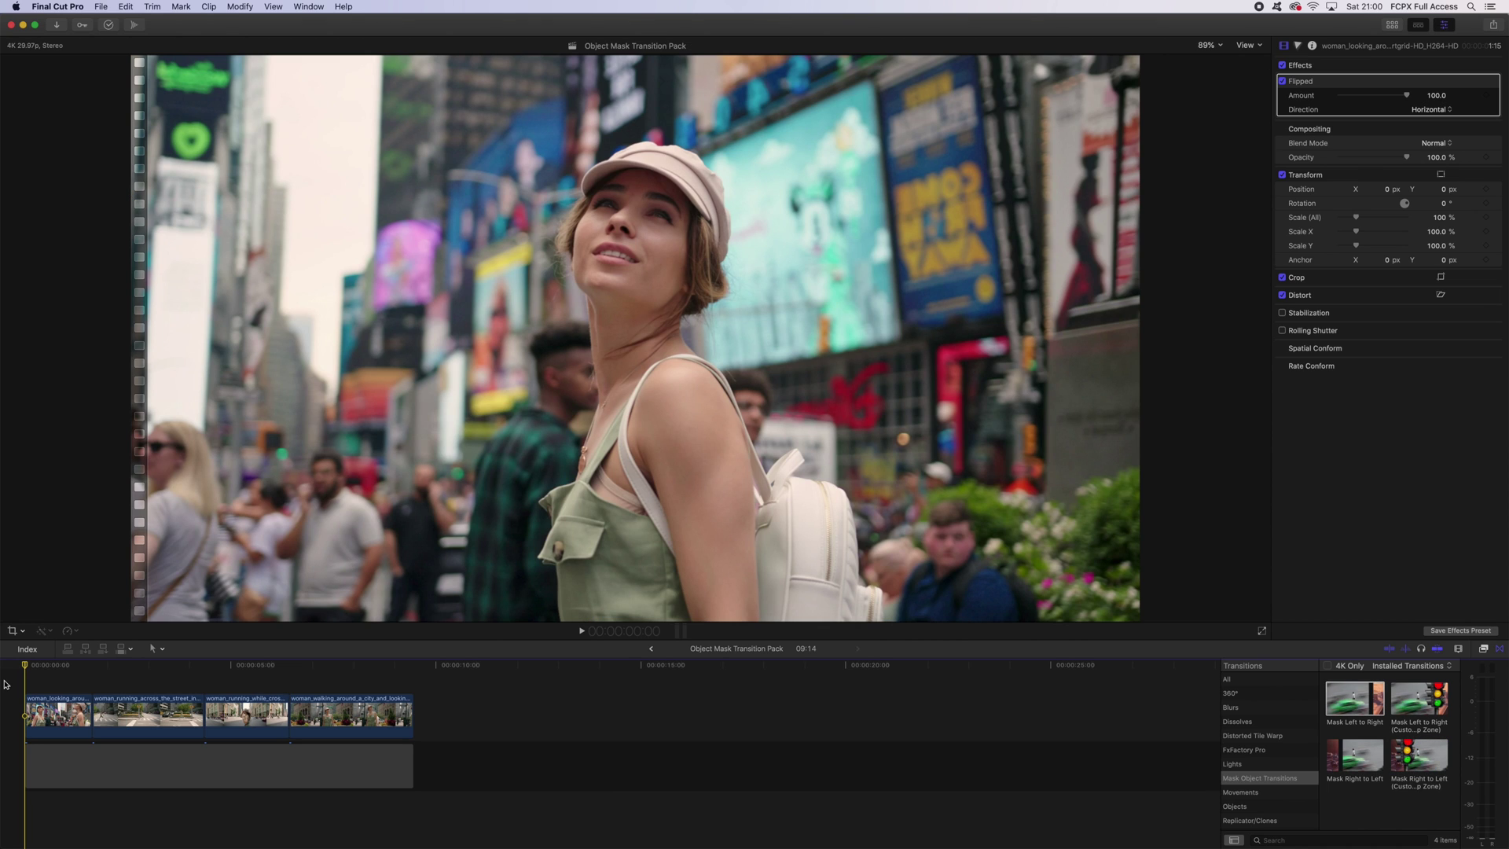
pyautogui.press('space')
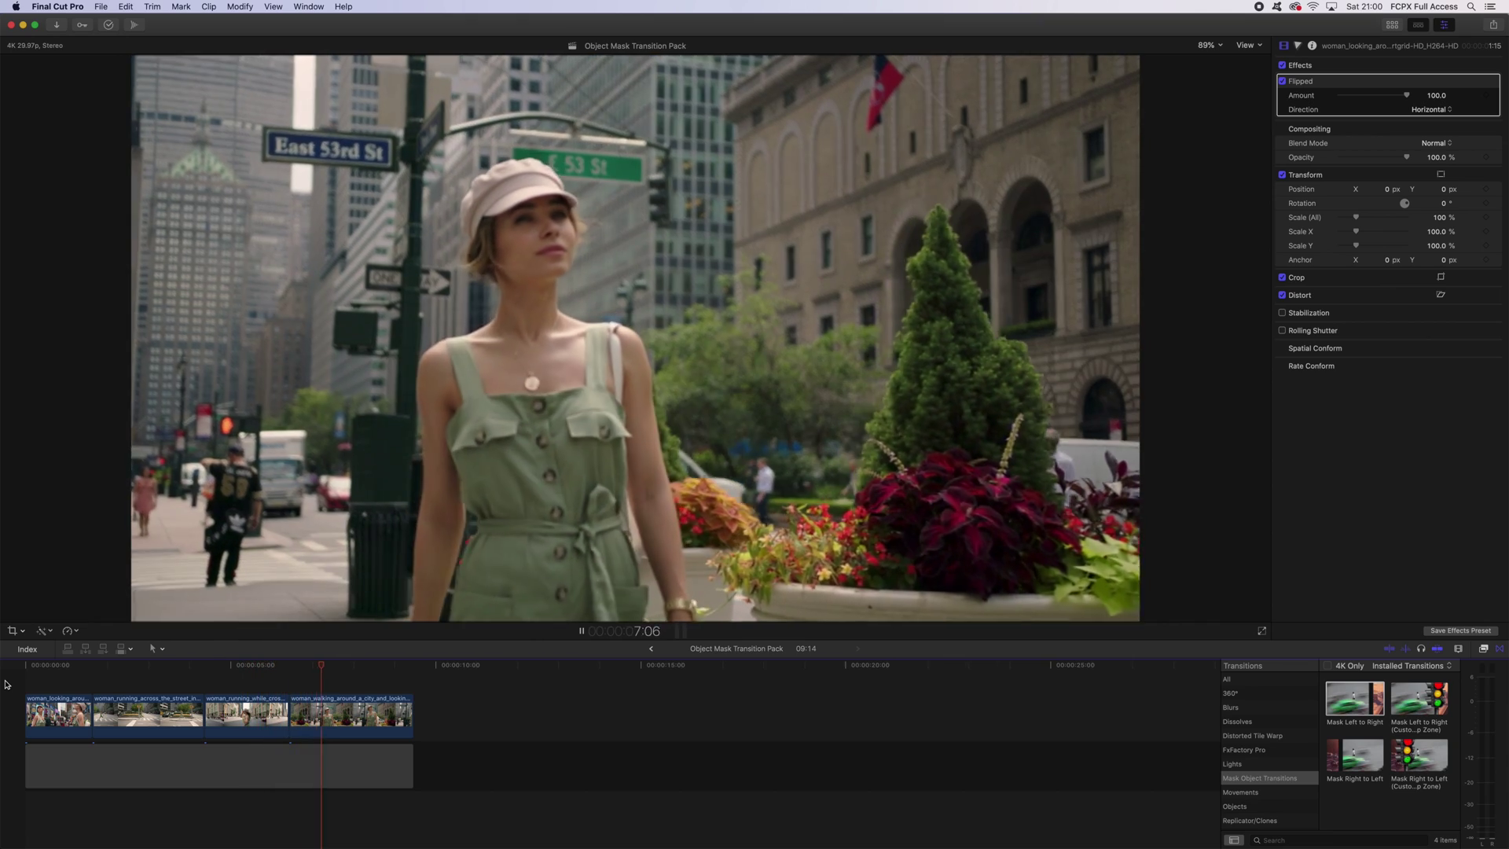
pyautogui.press('space')
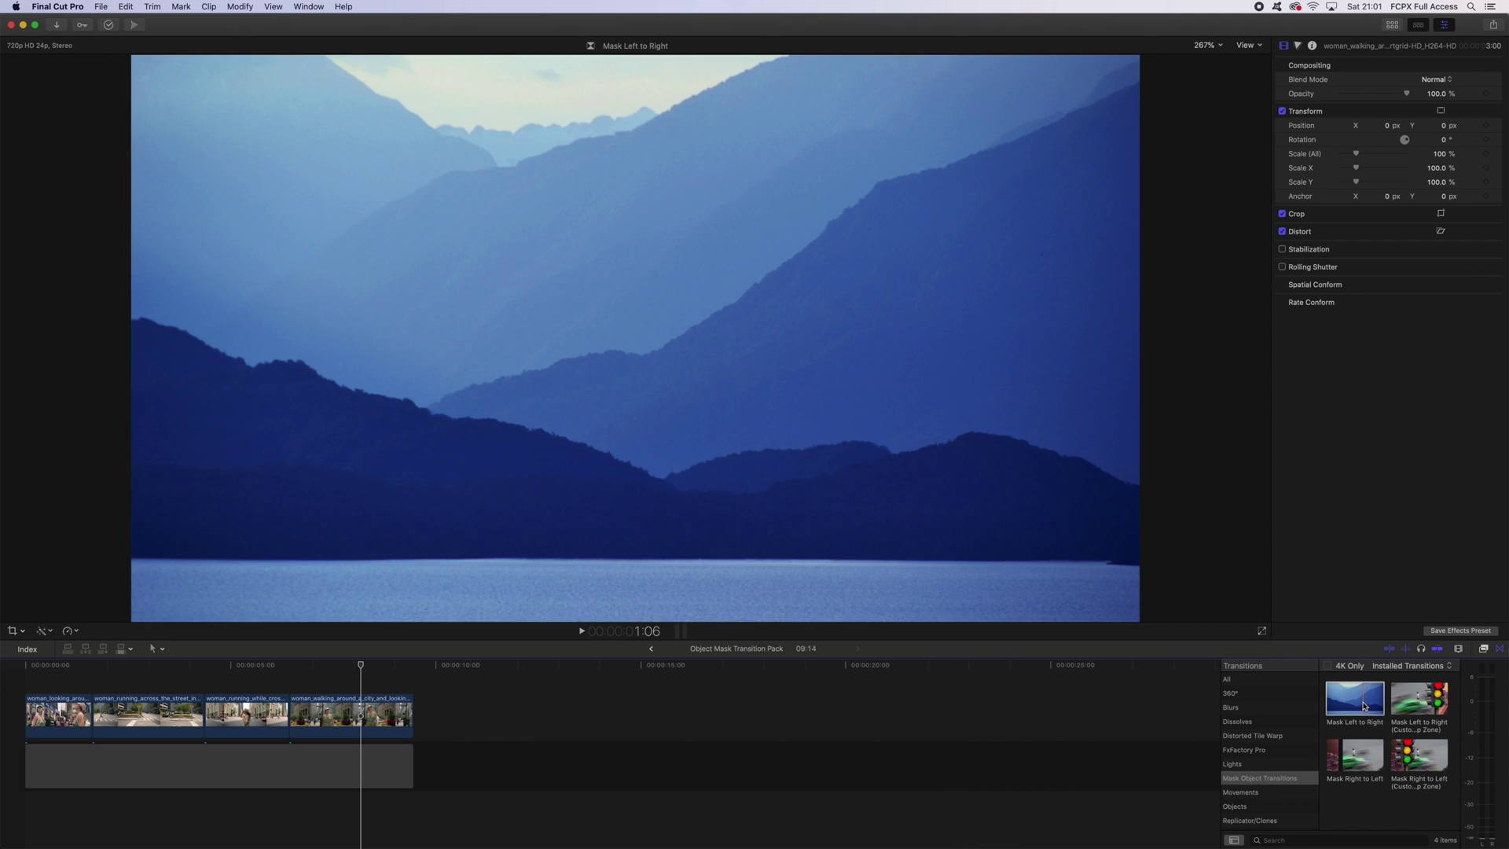
pyautogui.moveTo(1364, 705); pyautogui.dragTo(52, 722)
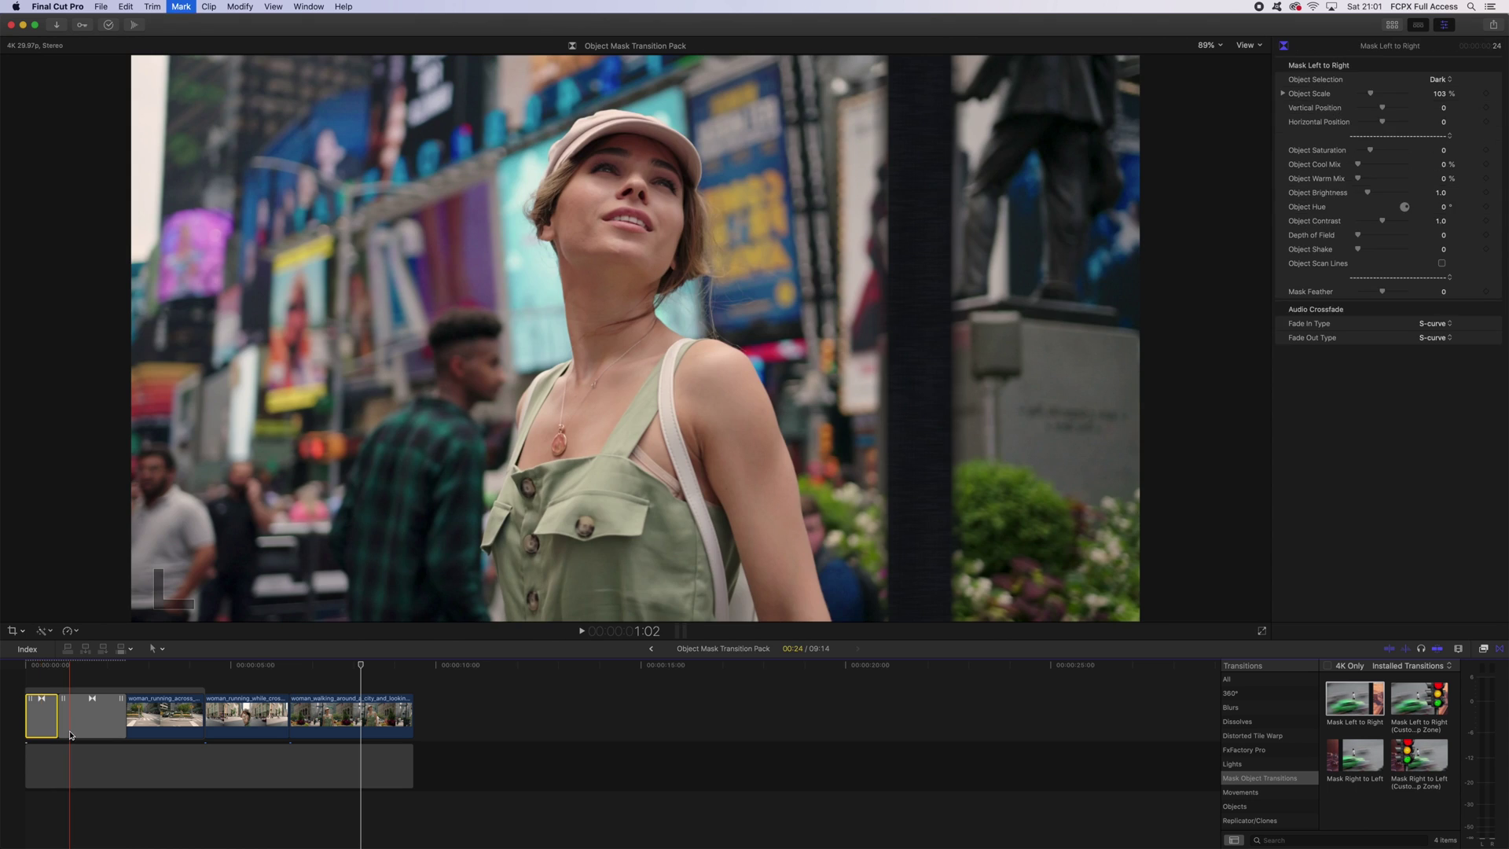
# Set the Mask Left to Right transition's Object Selection to Traffic Cone.
pyautogui.click(70, 735)
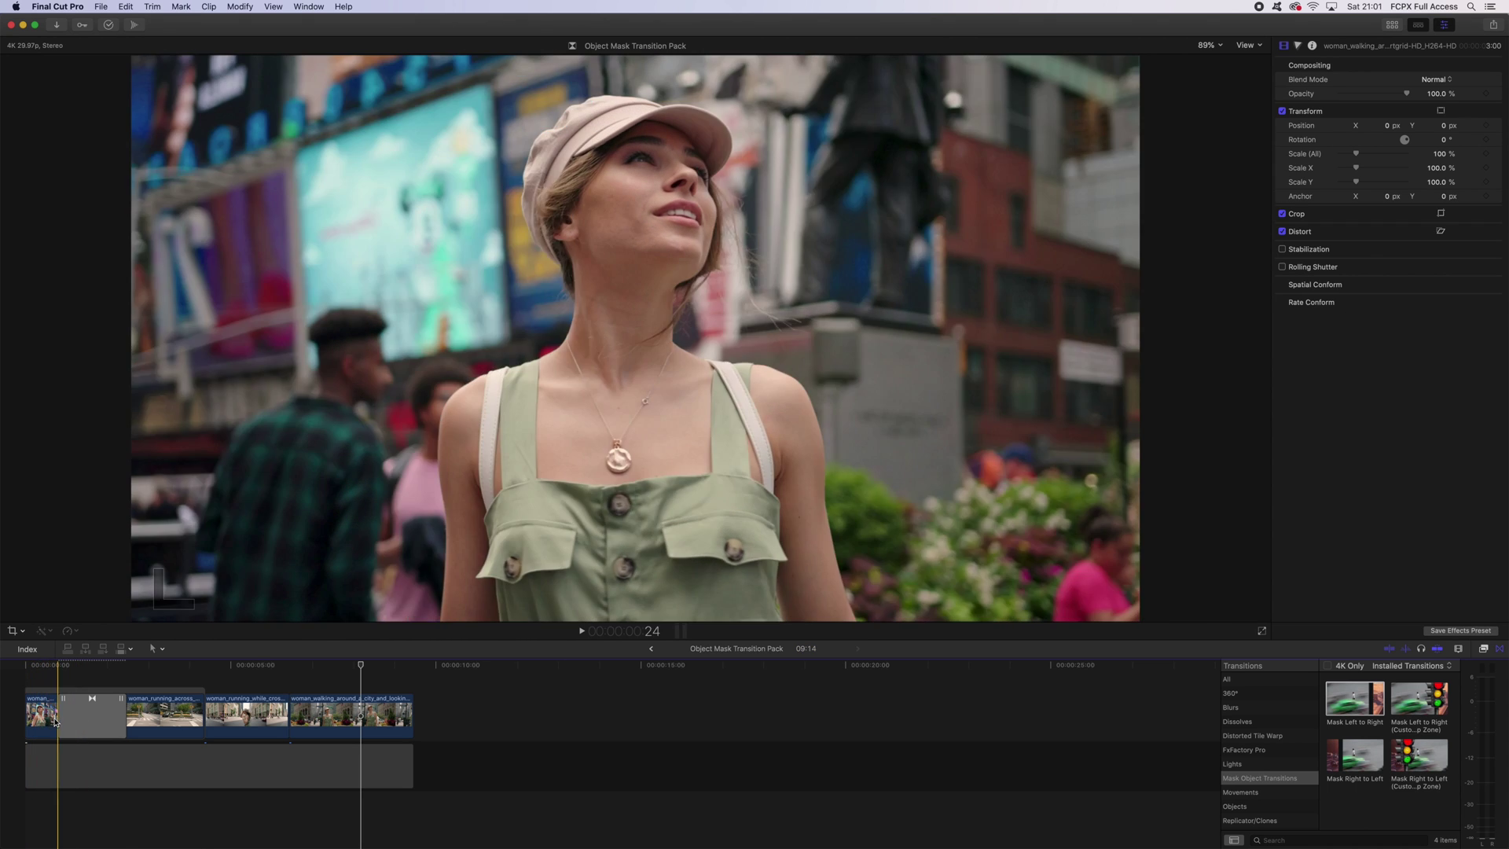
pyautogui.click(63, 711)
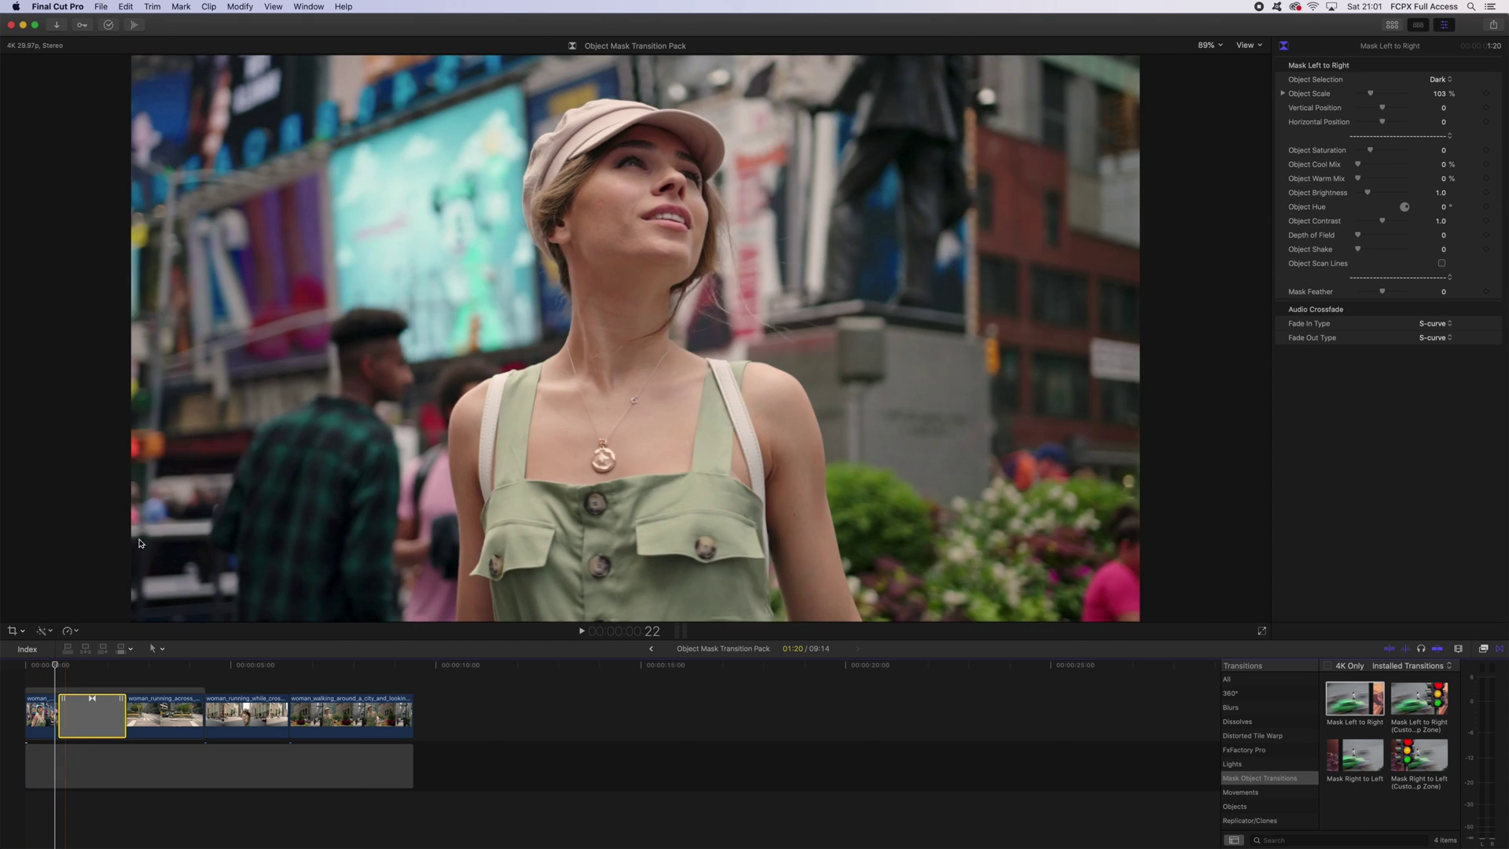
pyautogui.click(1442, 81)
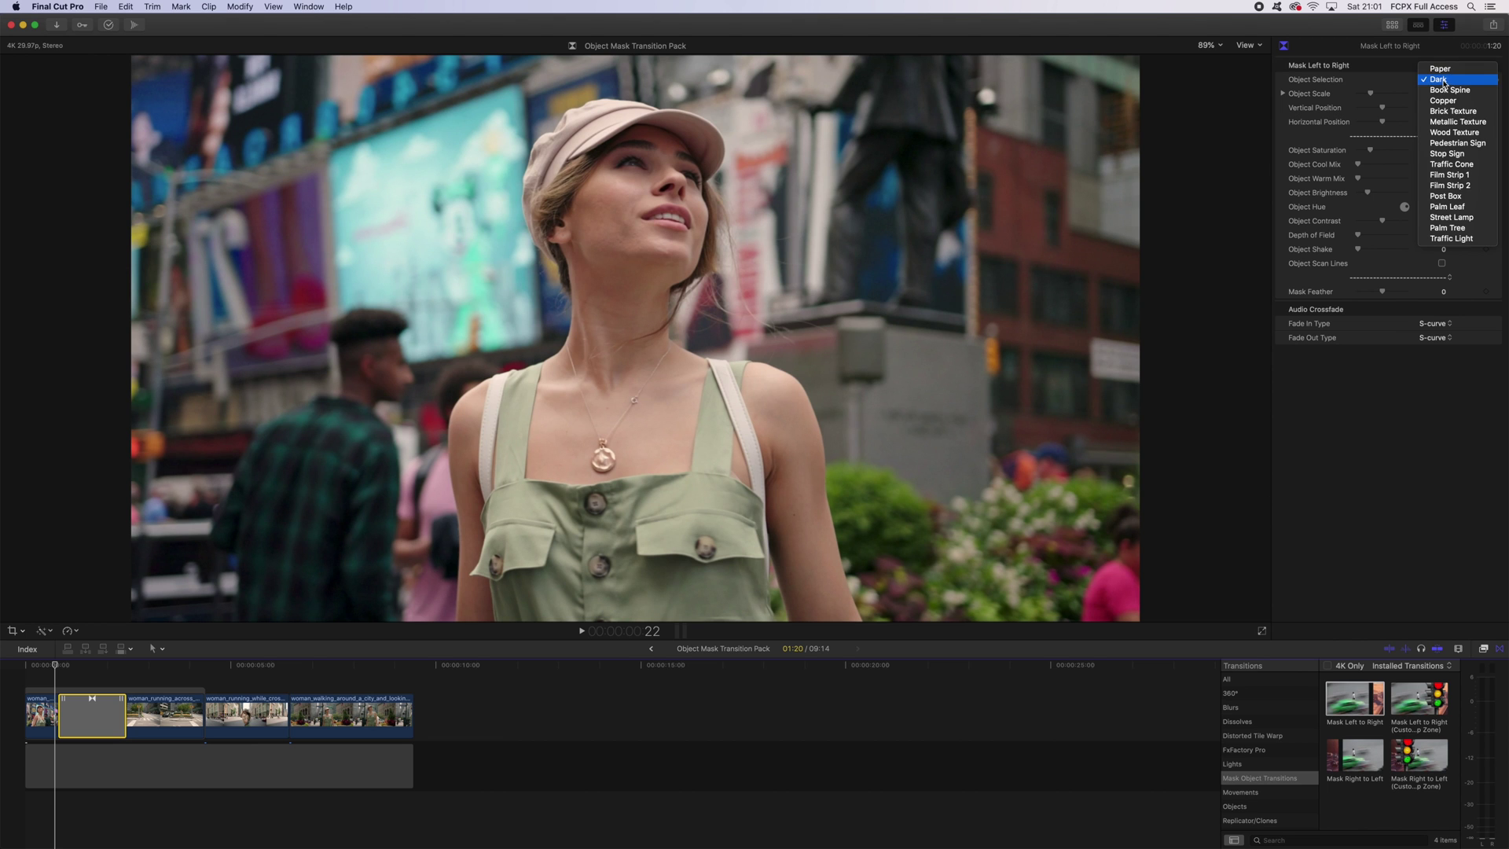
pyautogui.click(1452, 82)
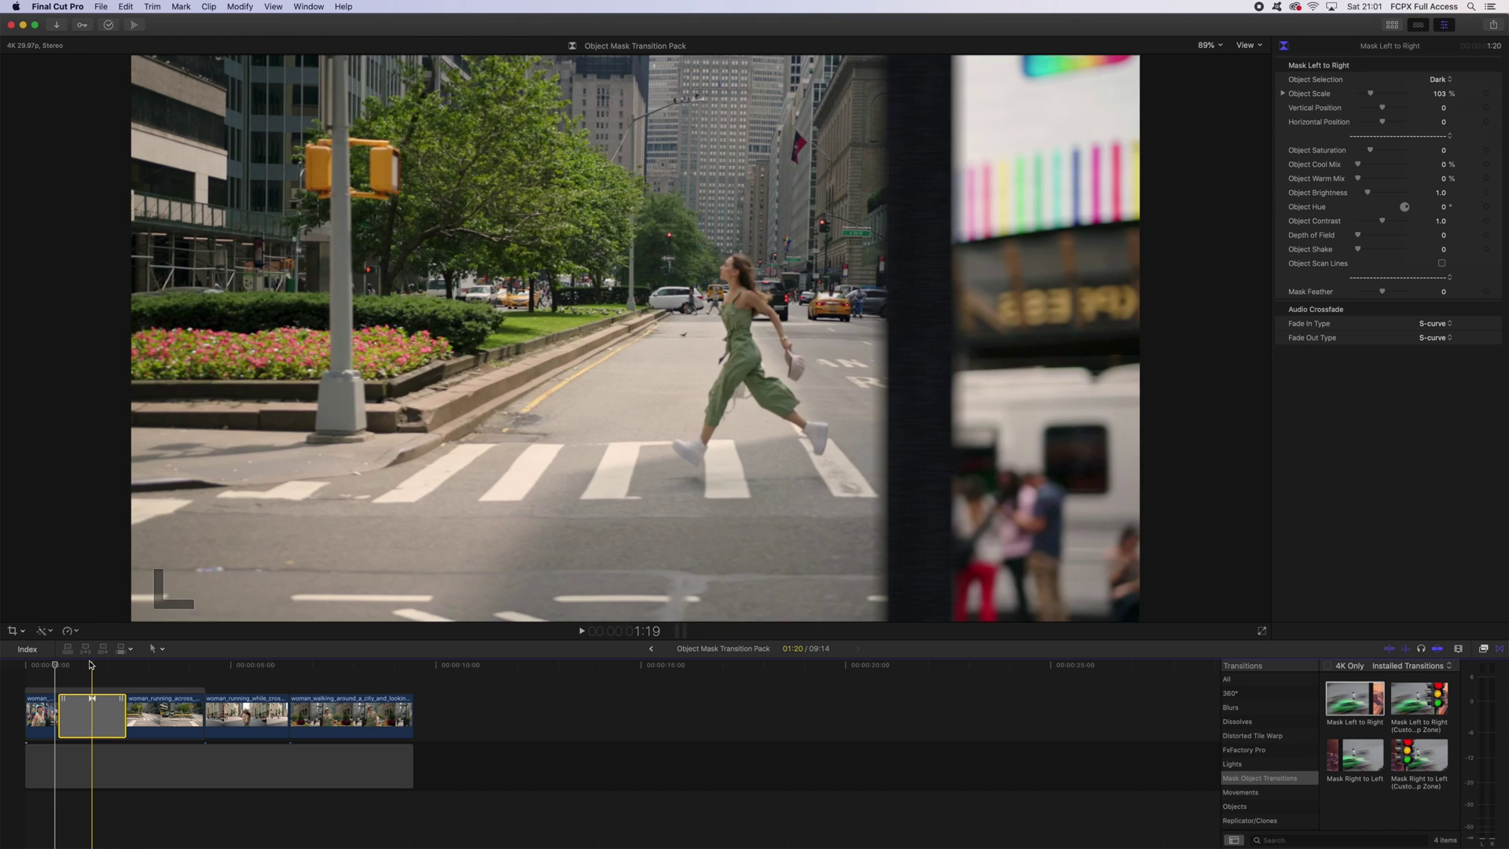
pyautogui.click(87, 665)
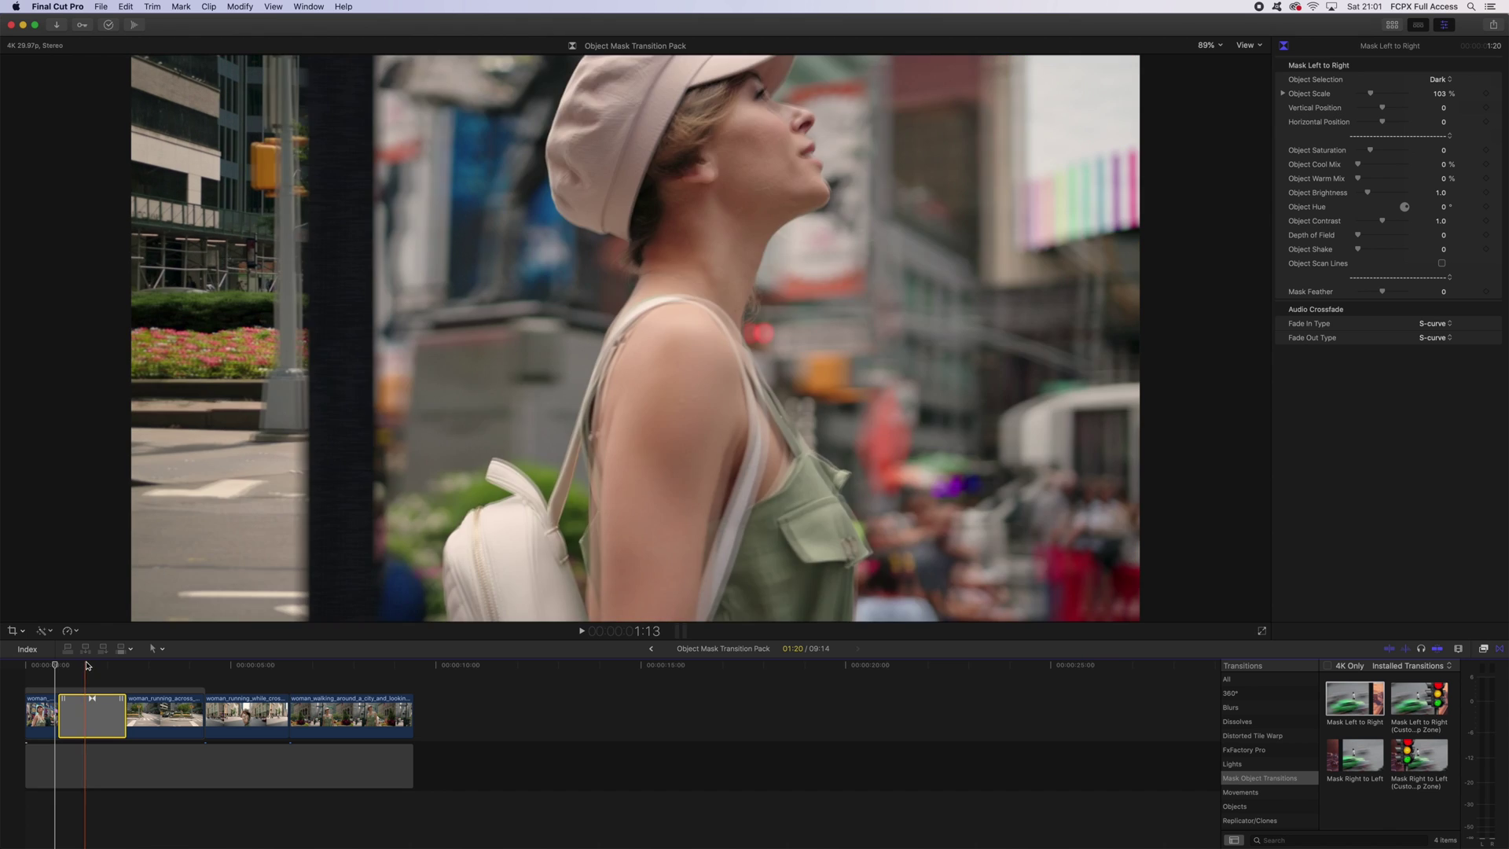
pyautogui.click(1442, 79)
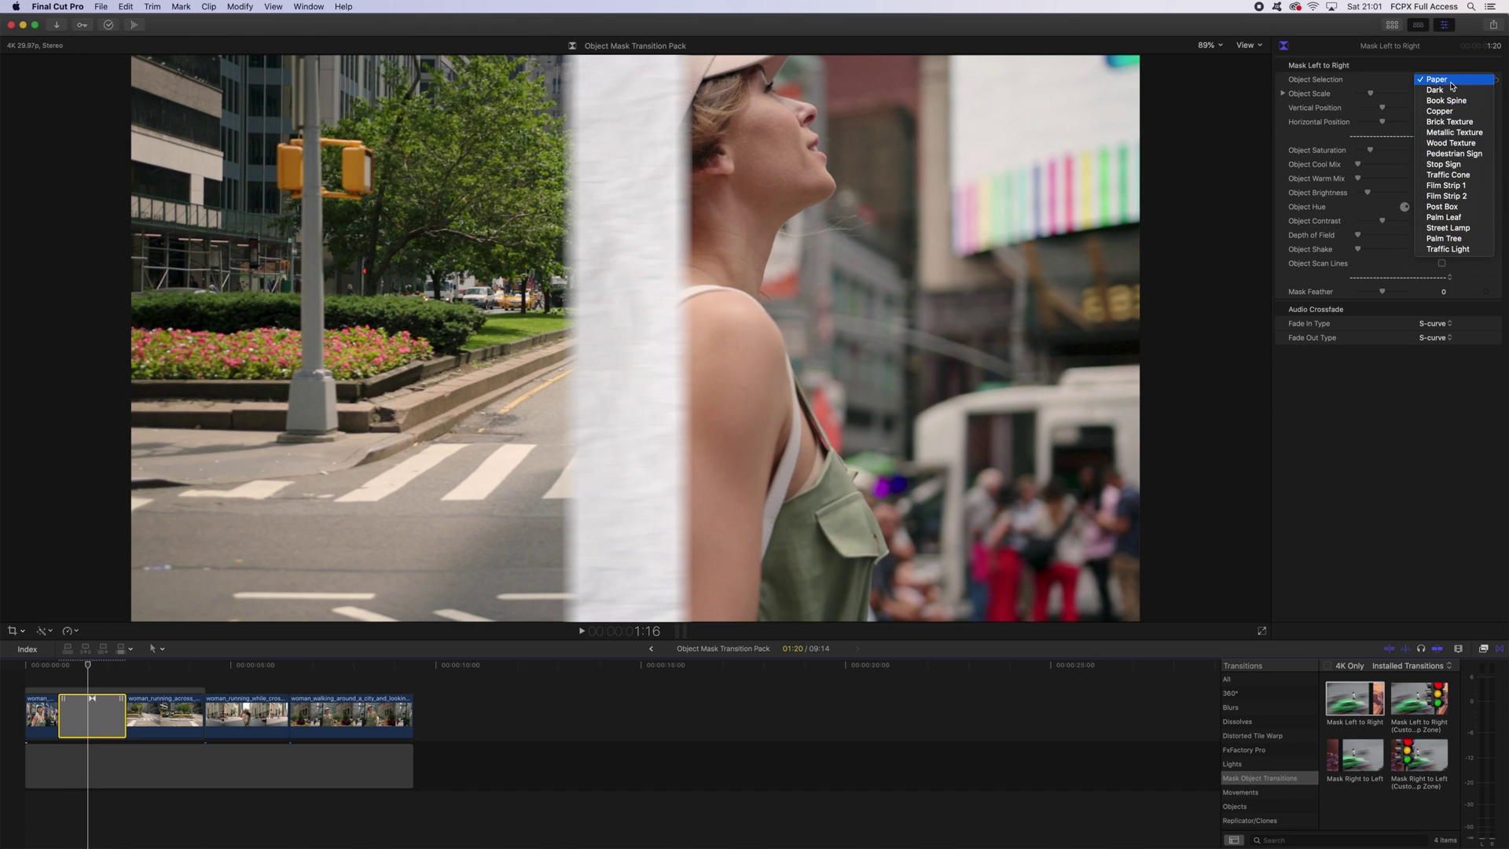
pyautogui.click(1464, 175)
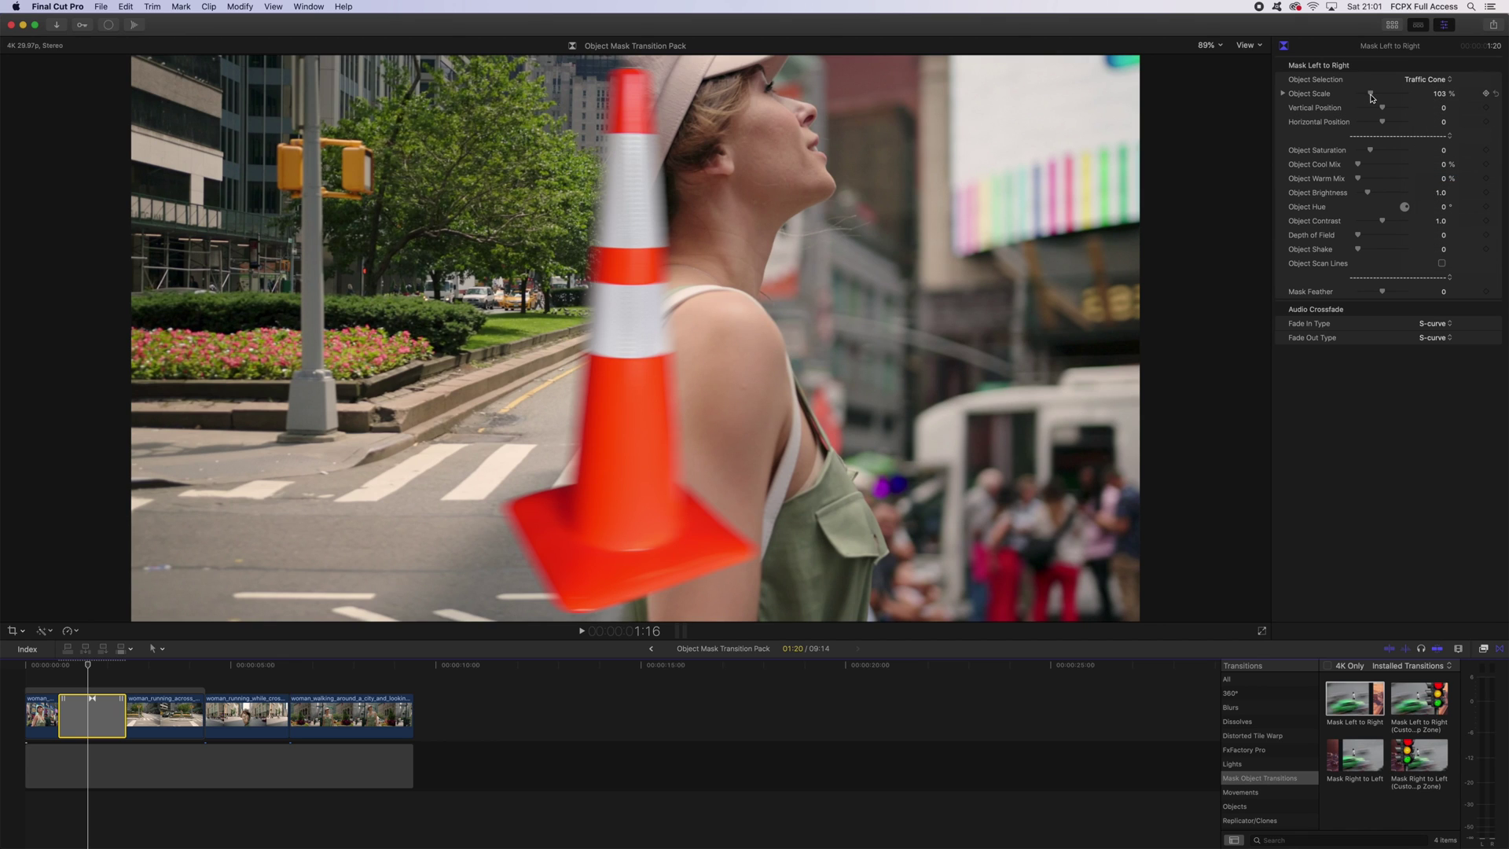
# Scale the traffic cone to 200%, add depth-of-field blur, shift hue to 44, and preview it.
pyautogui.moveTo(1371, 95); pyautogui.dragTo(1443, 114)
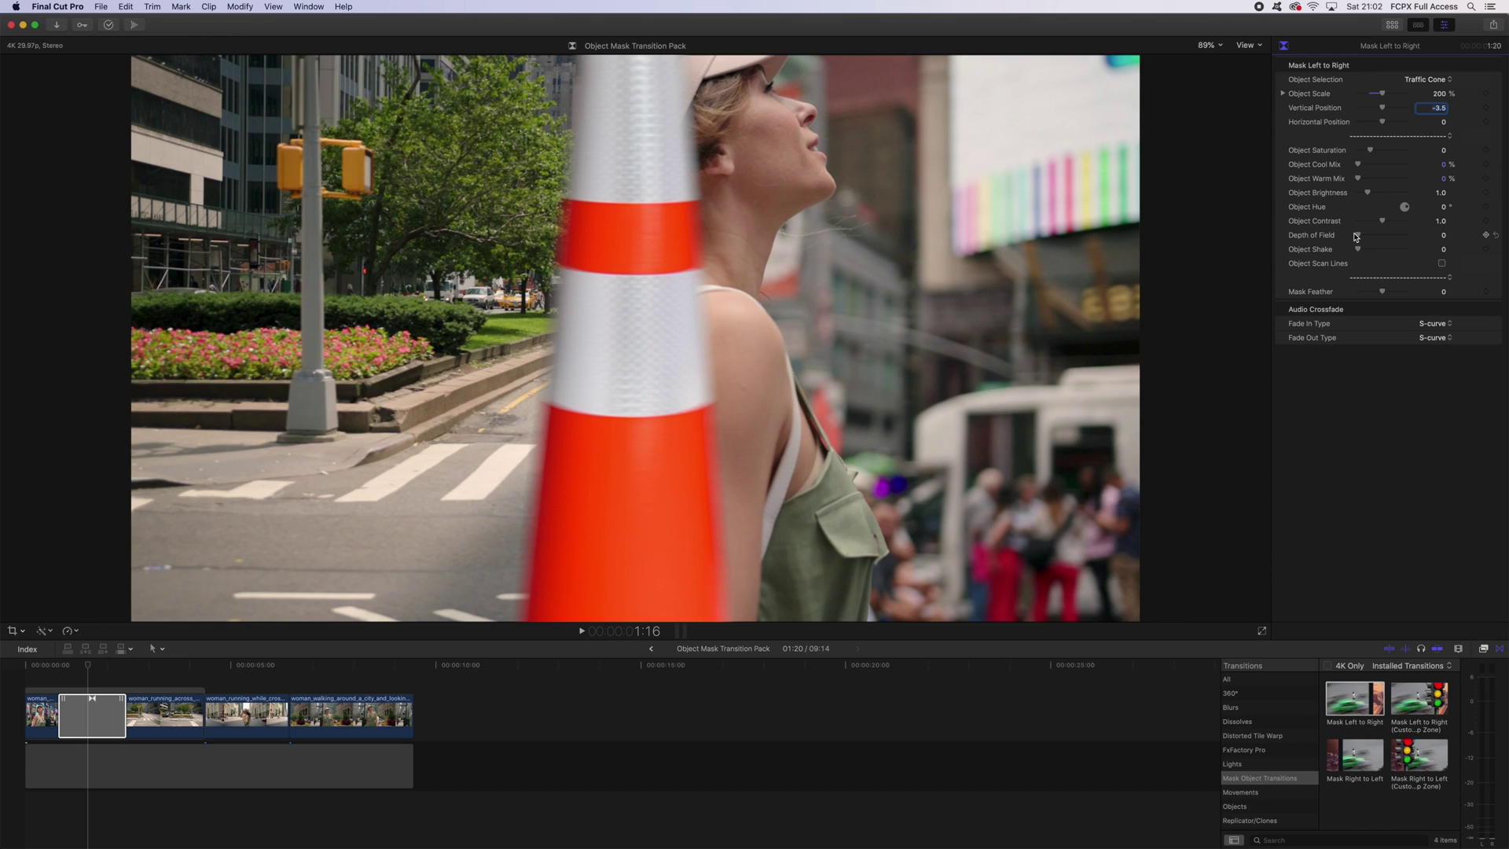
pyautogui.click(1360, 236)
pyautogui.moveTo(1362, 236); pyautogui.dragTo(1365, 195)
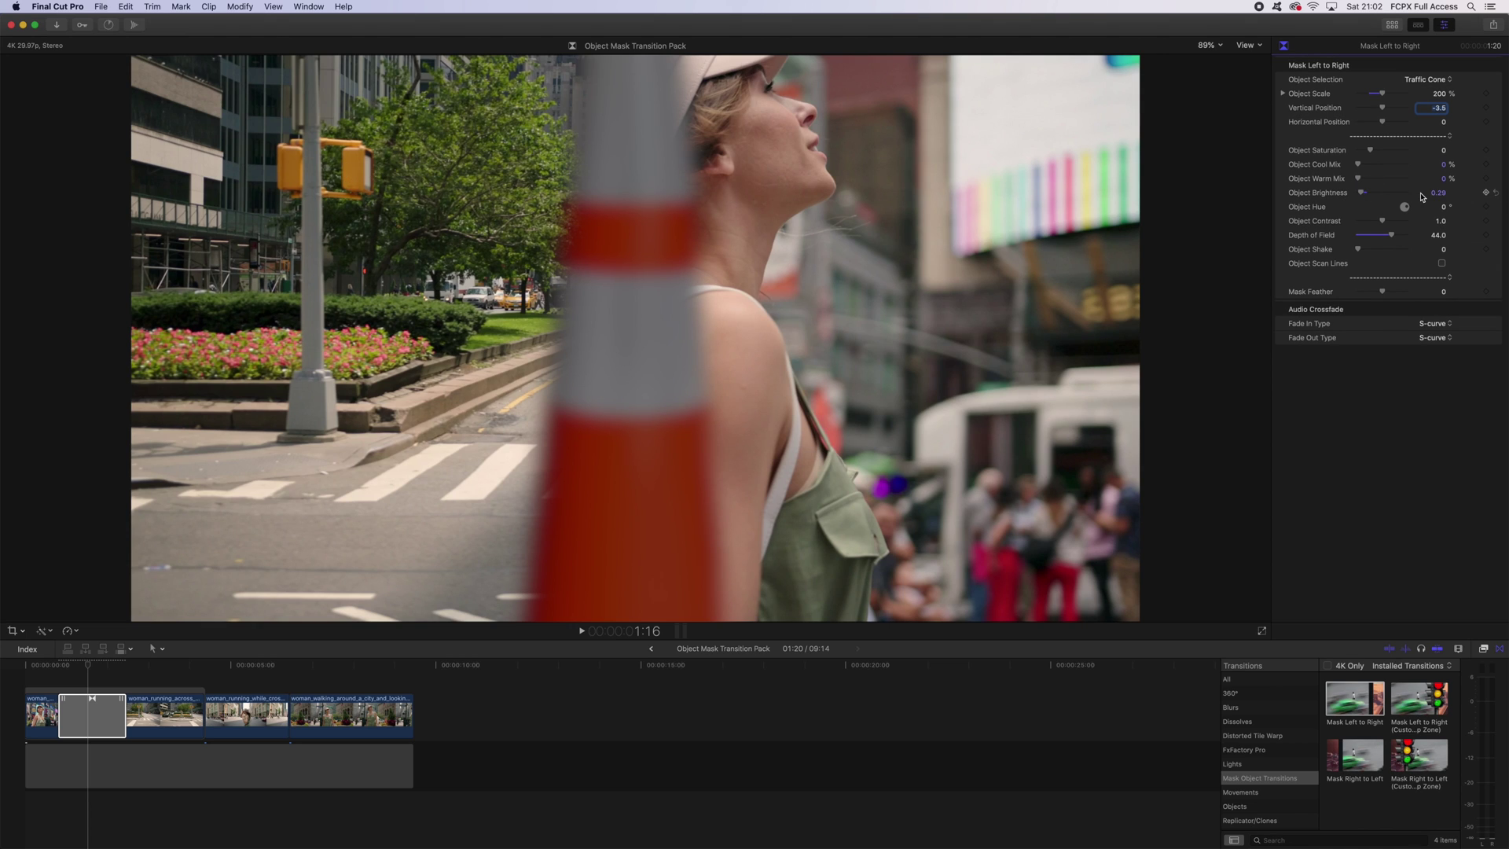
pyautogui.moveTo(1443, 207); pyautogui.dragTo(1463, 207)
pyautogui.hotkey('shift', '/')
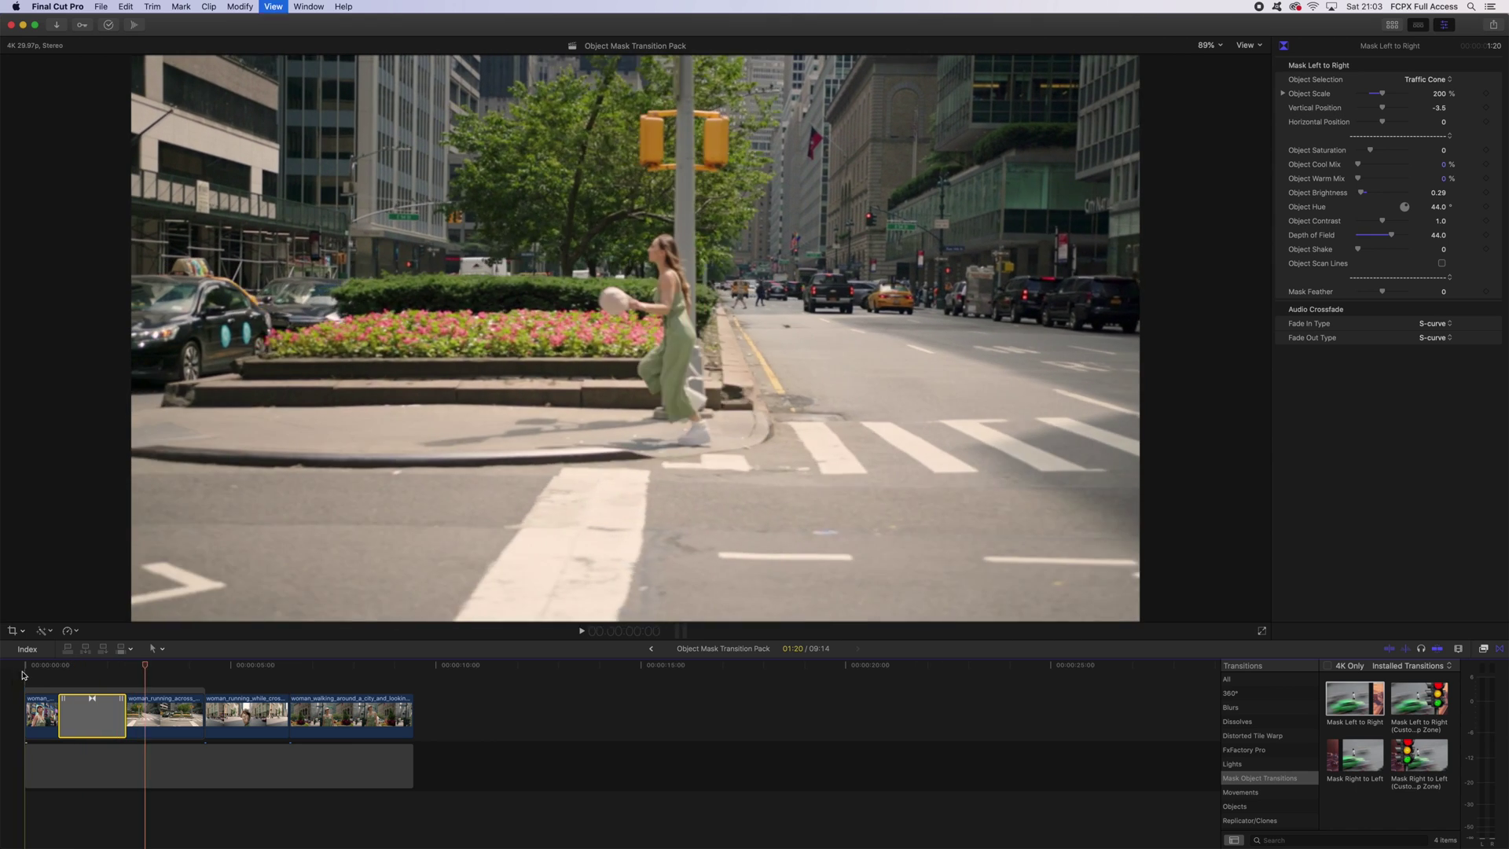
pyautogui.click(161, 693)
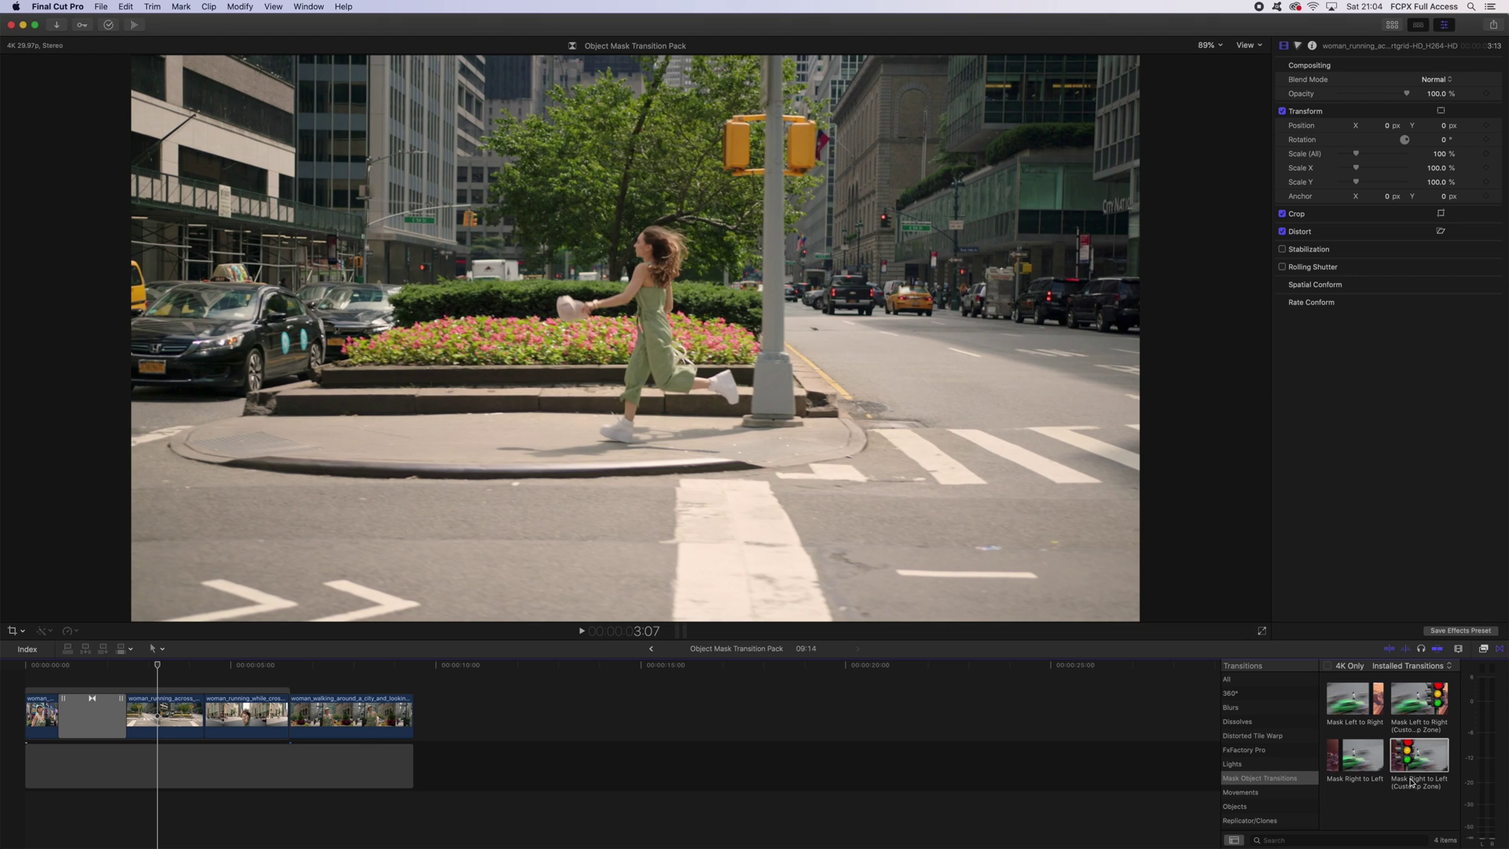
# Drag Mask Left to Right (Custom Drop Zone) onto the cut between the second and third clips.
pyautogui.click(1428, 707)
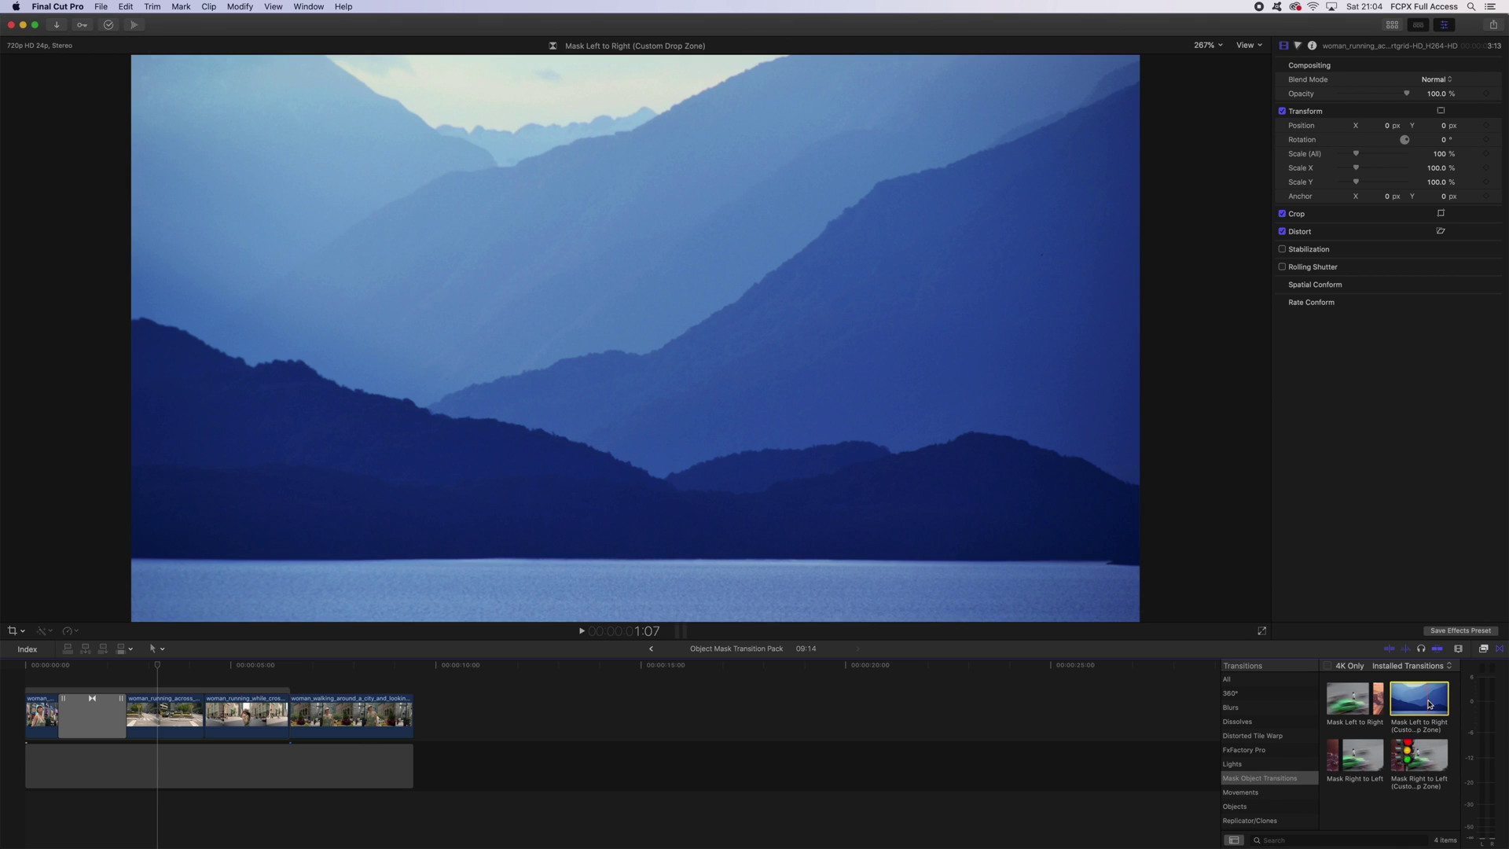
pyautogui.moveTo(1428, 706); pyautogui.dragTo(198, 722)
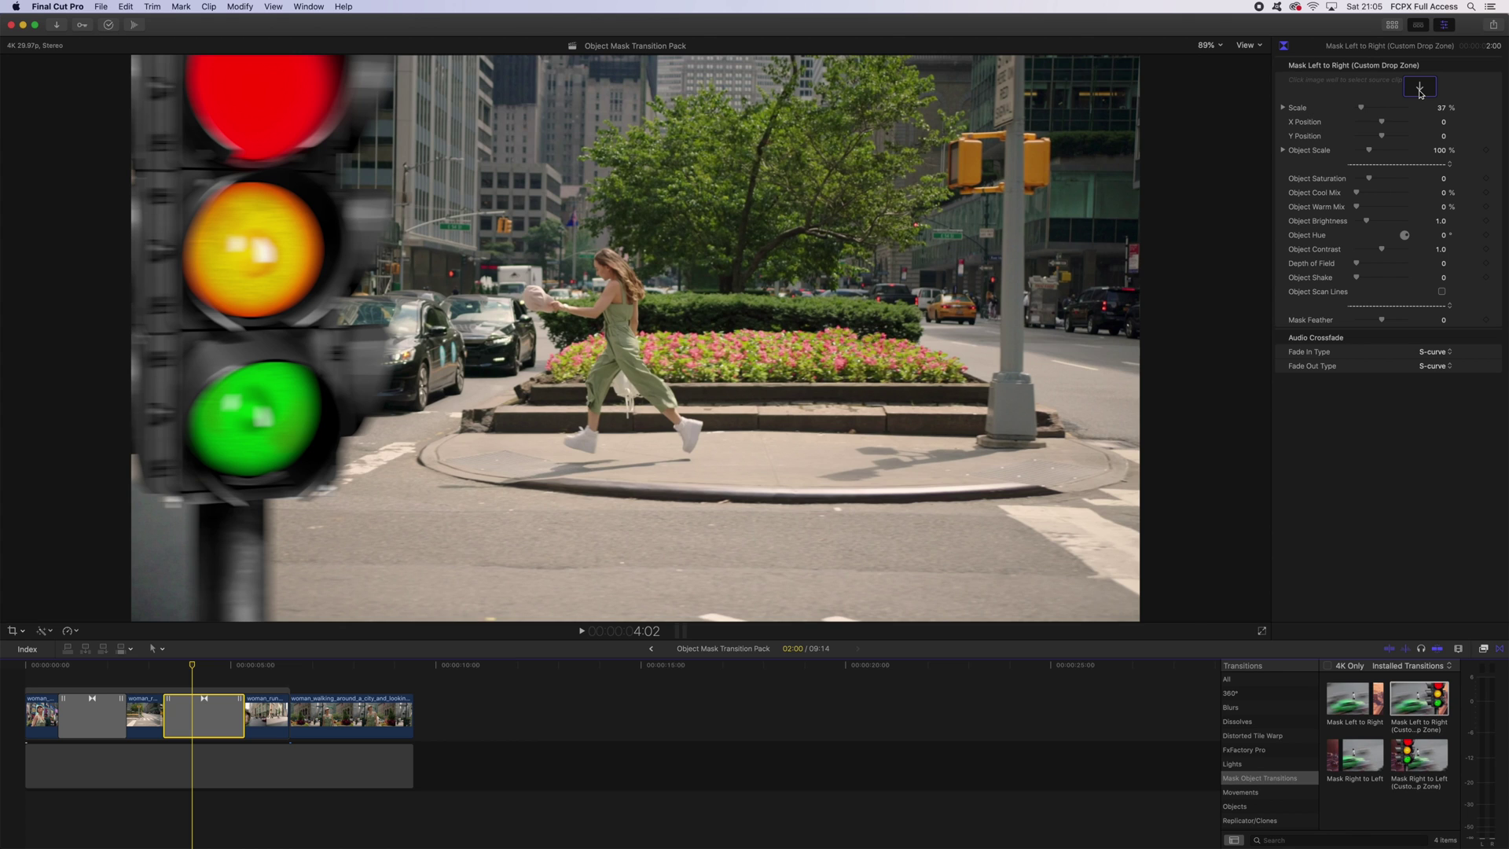
# Apply the transparent hooded-man PNG clip to the custom transition's Drop Zone, then reselect the transition.
pyautogui.click(1419, 87)
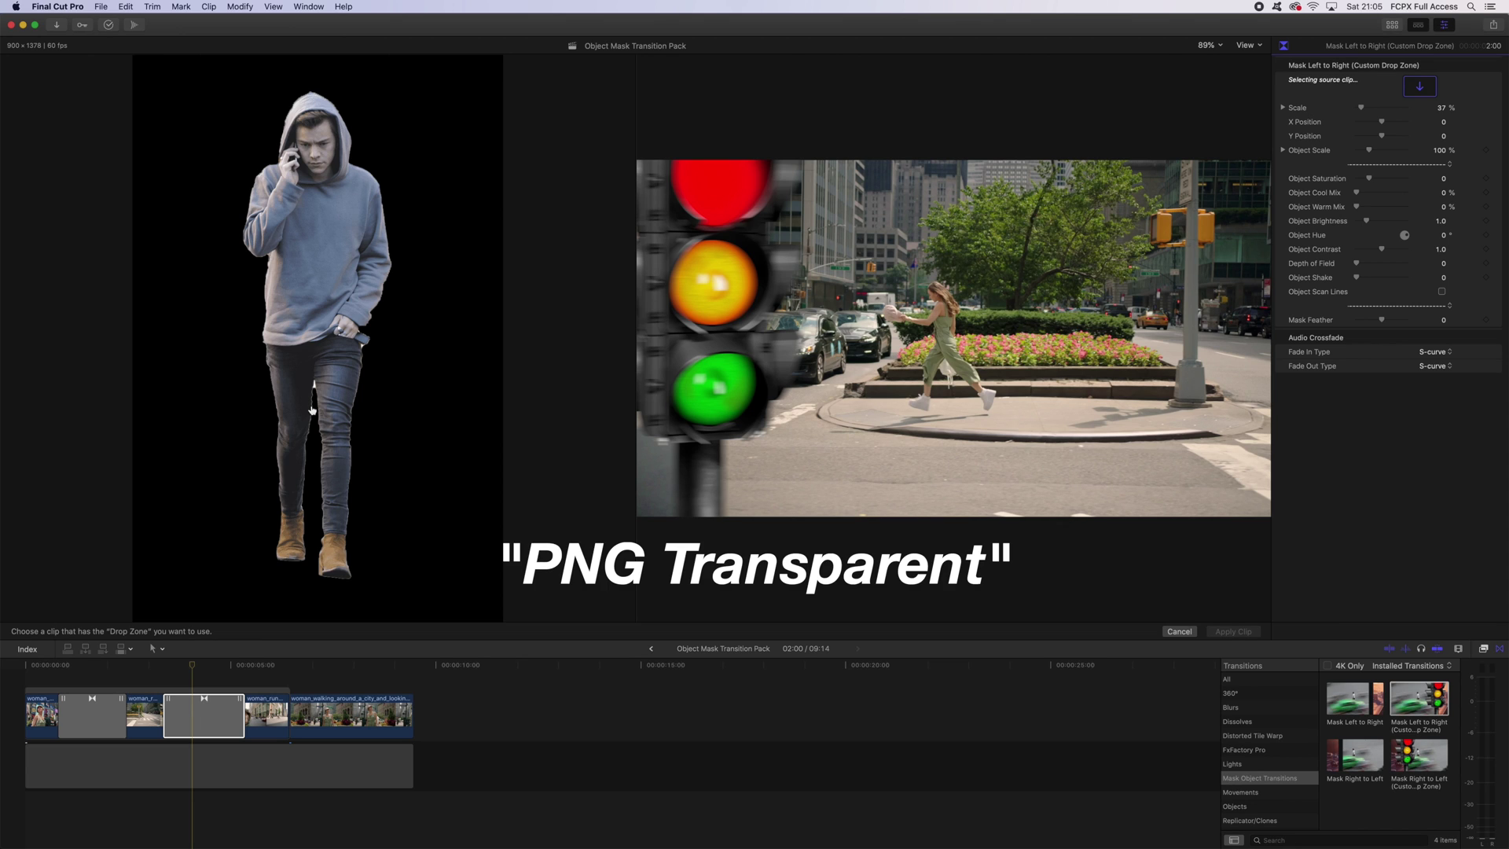
pyautogui.press('ctrl+super+1')
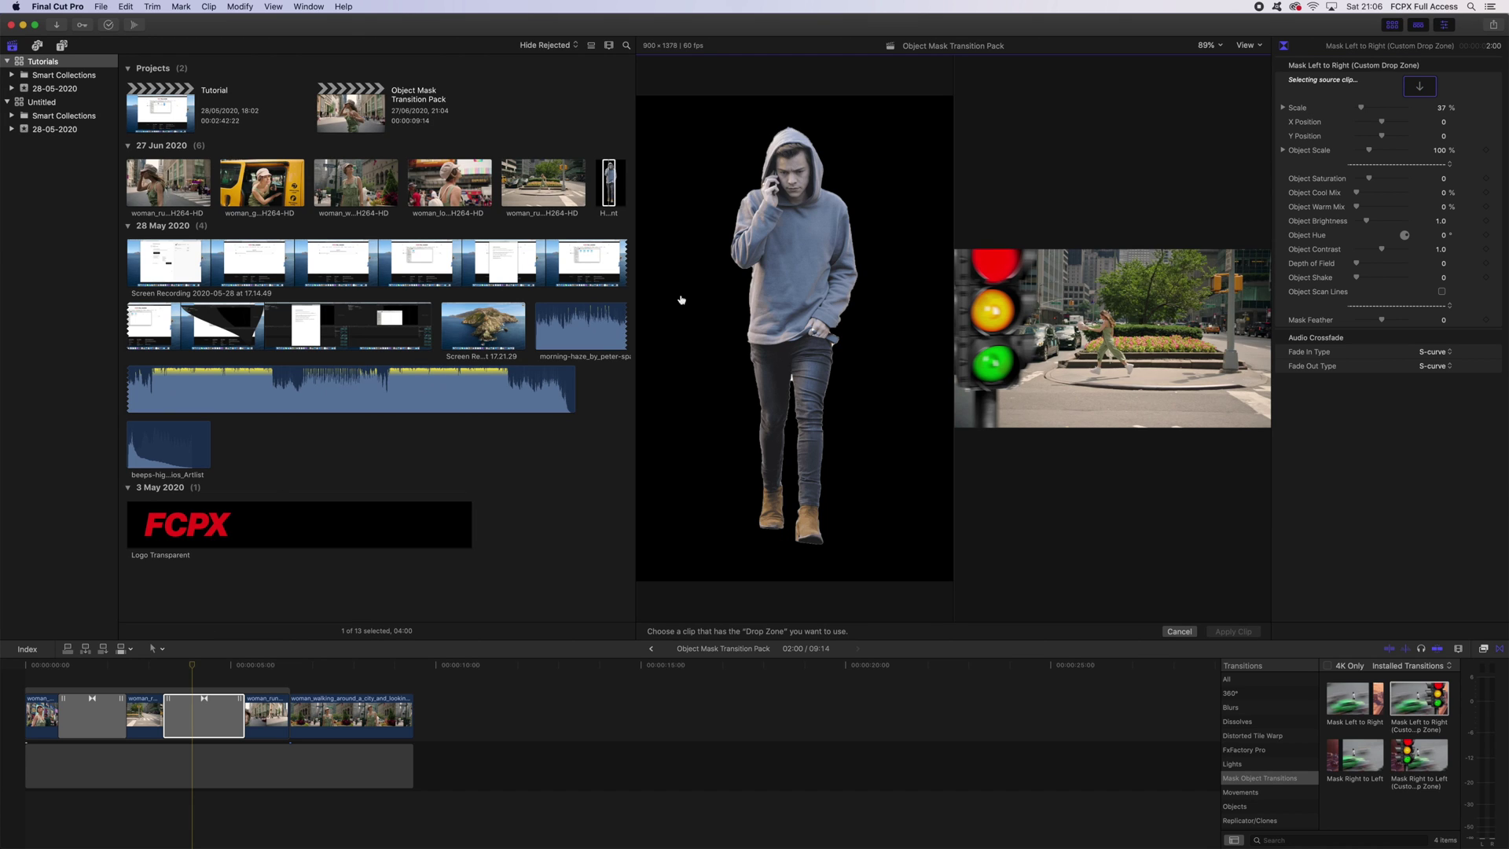
pyautogui.click(608, 178)
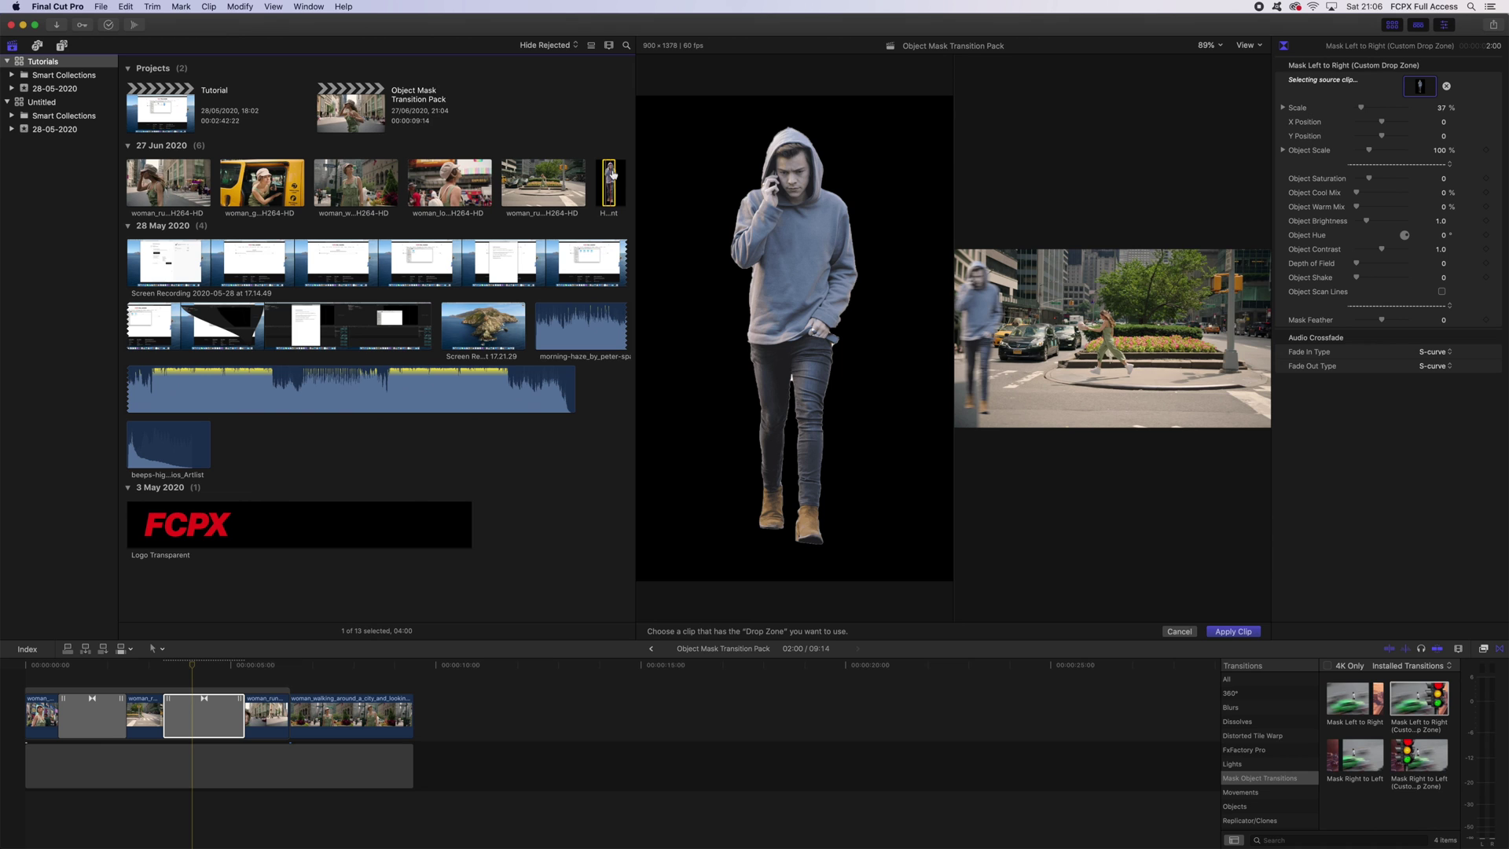
pyautogui.click(1232, 631)
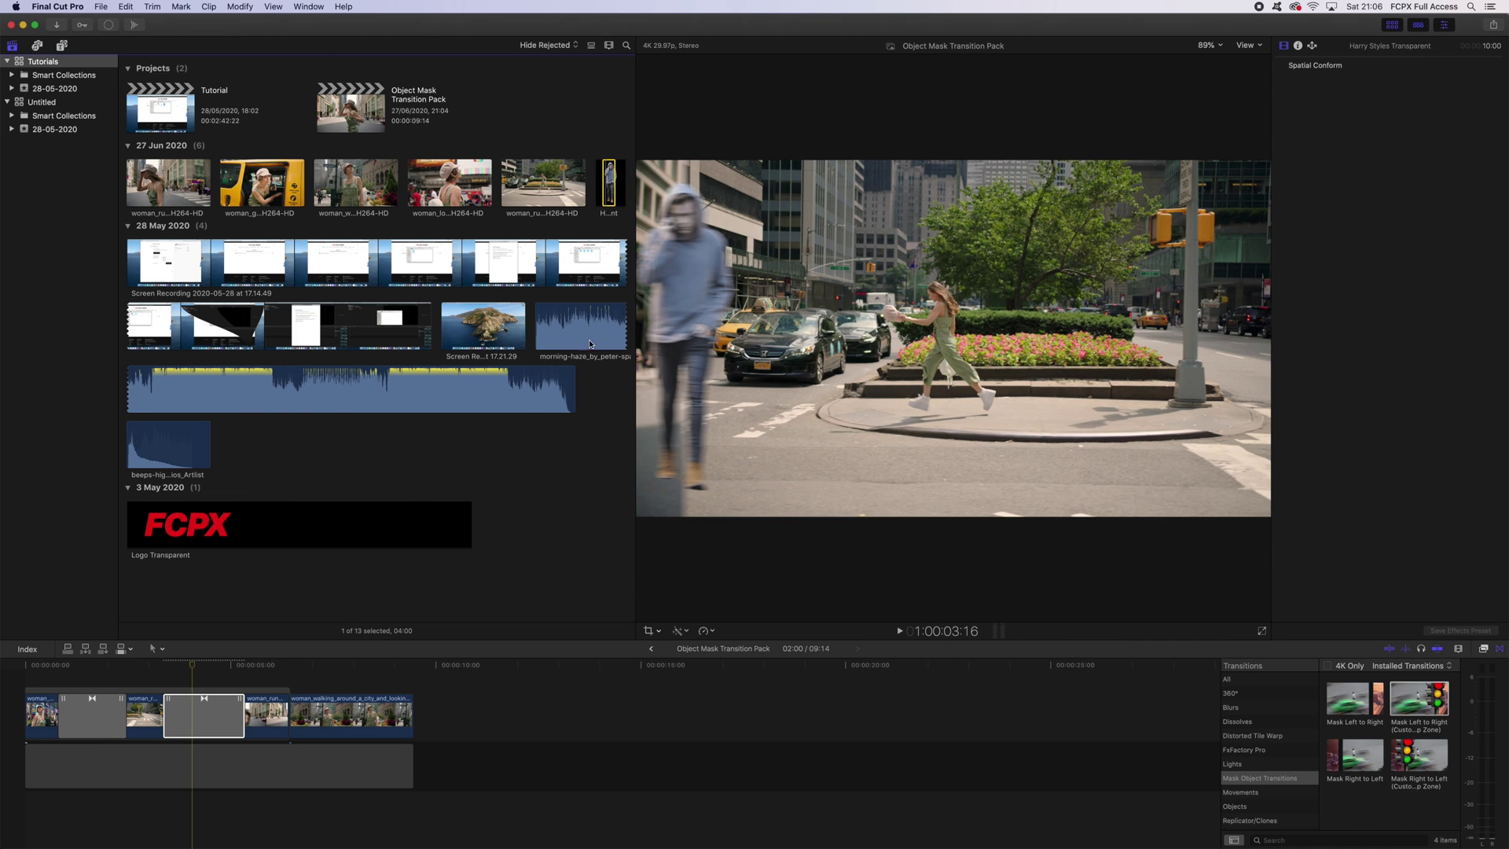
pyautogui.click(195, 666)
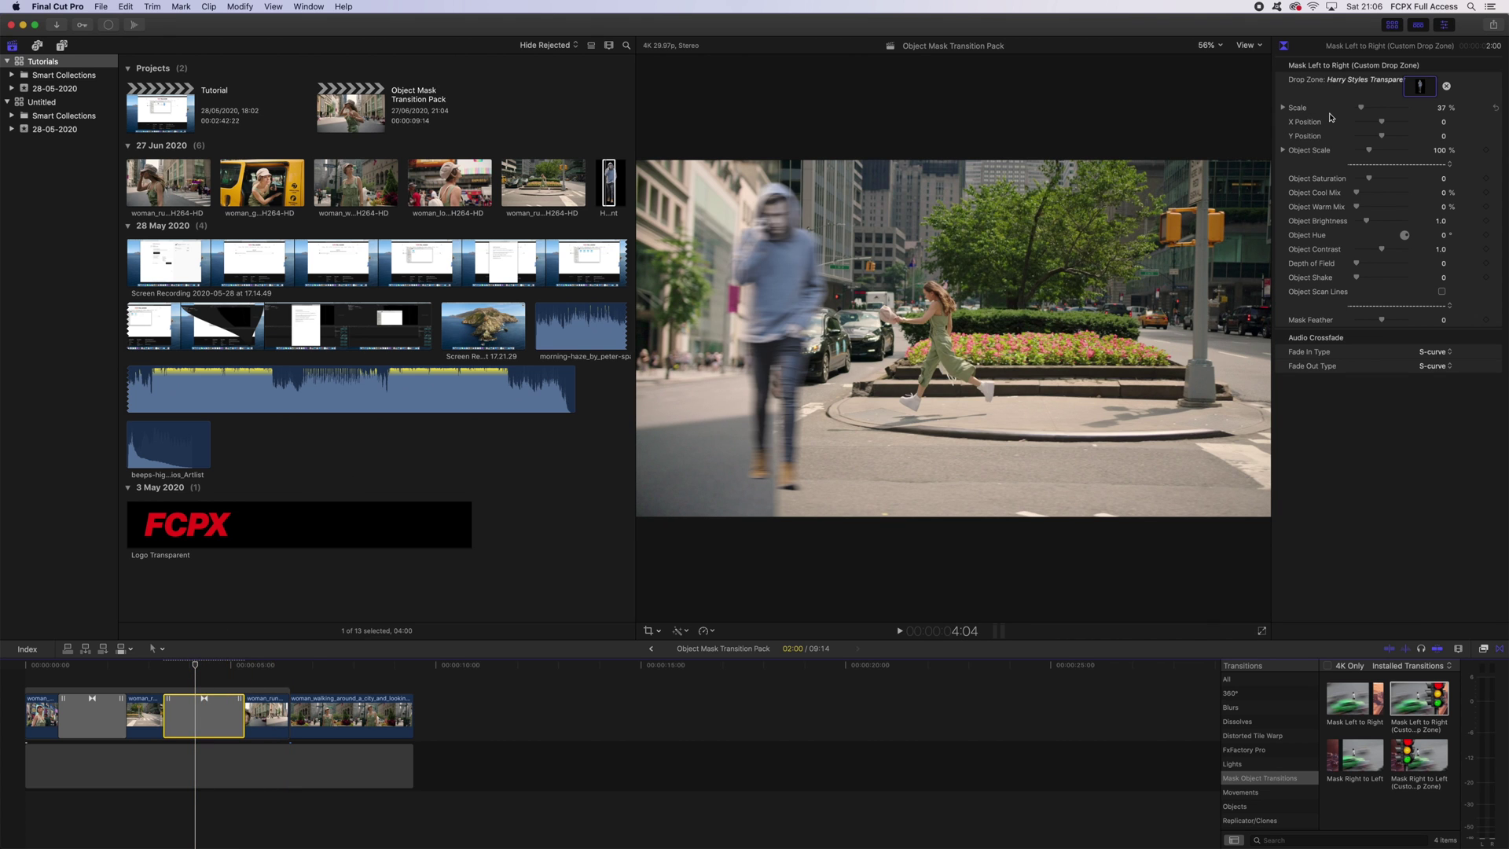
# Give the hooded figure 95% scale, a lower Y position, depth-of-field blur, and 52.09% Warm Mix.
pyautogui.moveTo(1361, 108); pyautogui.dragTo(1444, 199)
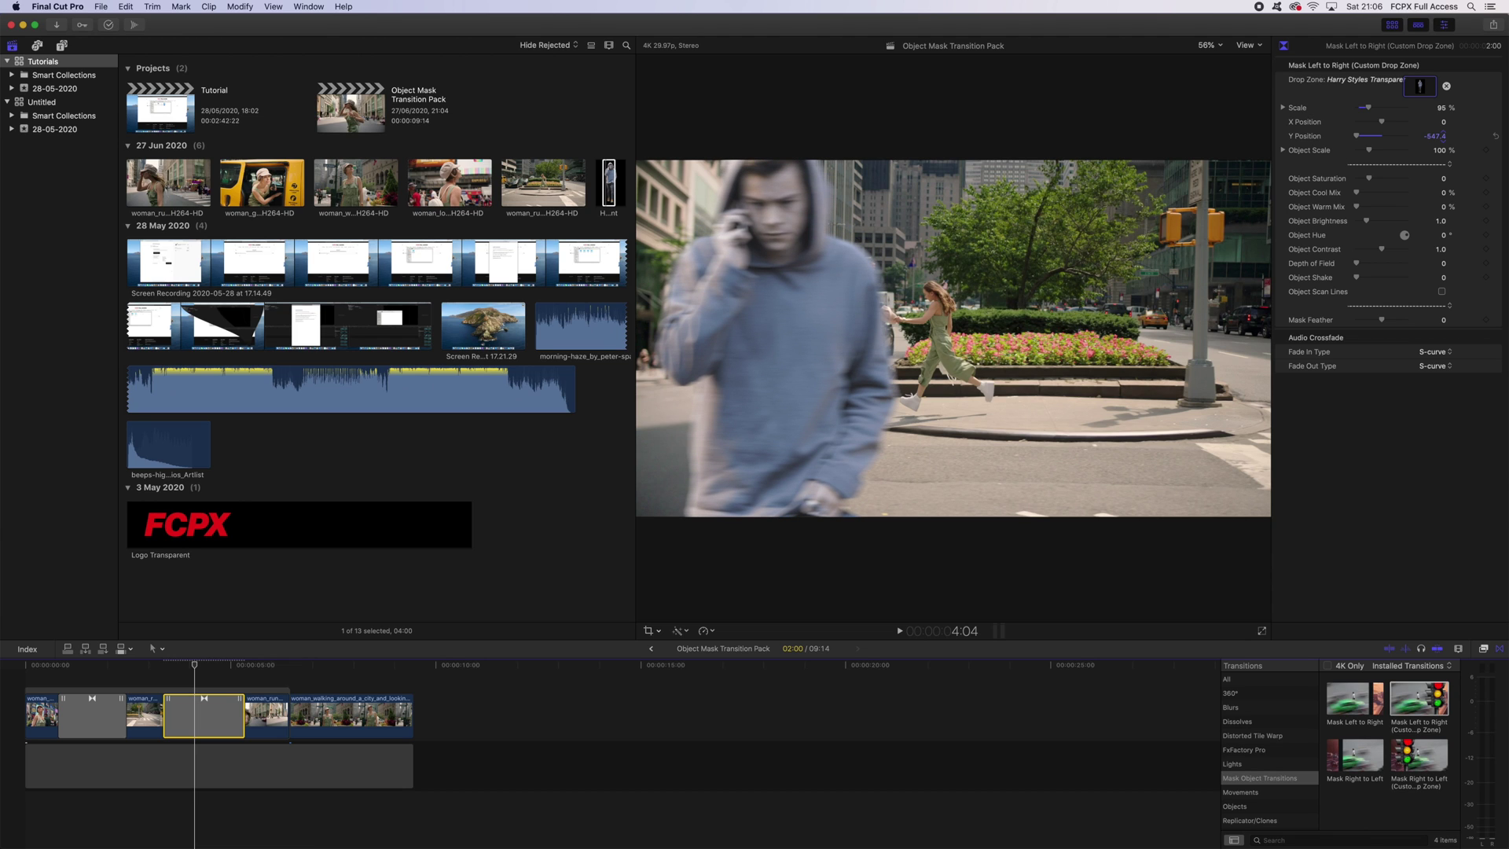
pyautogui.moveTo(1446, 138); pyautogui.dragTo(1447, 137)
pyautogui.moveTo(1359, 268); pyautogui.dragTo(1381, 179)
pyautogui.moveTo(1357, 207); pyautogui.dragTo(1384, 209)
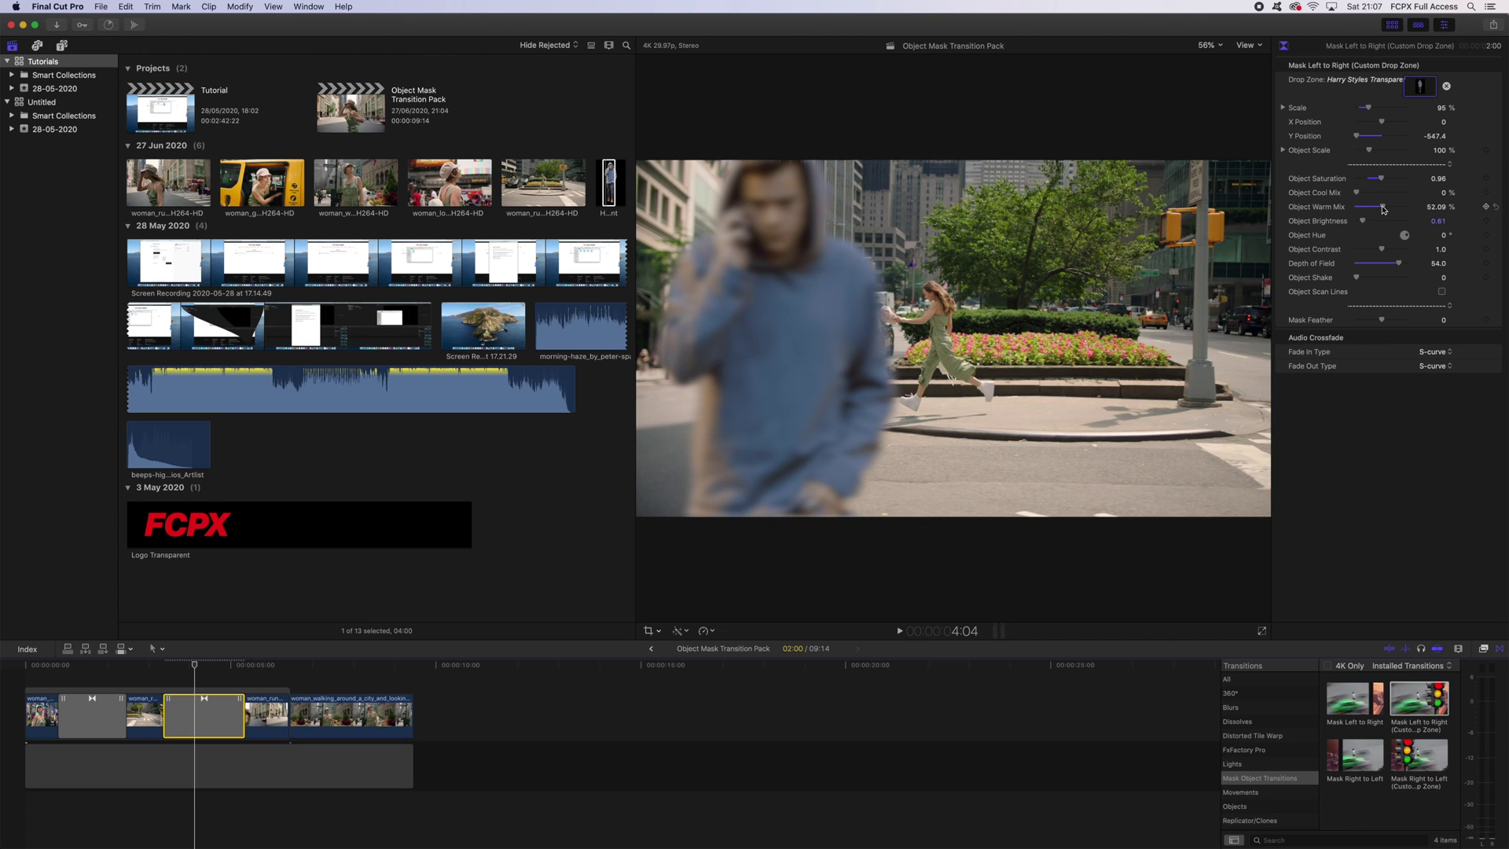
pyautogui.press('ctrl+super+1')
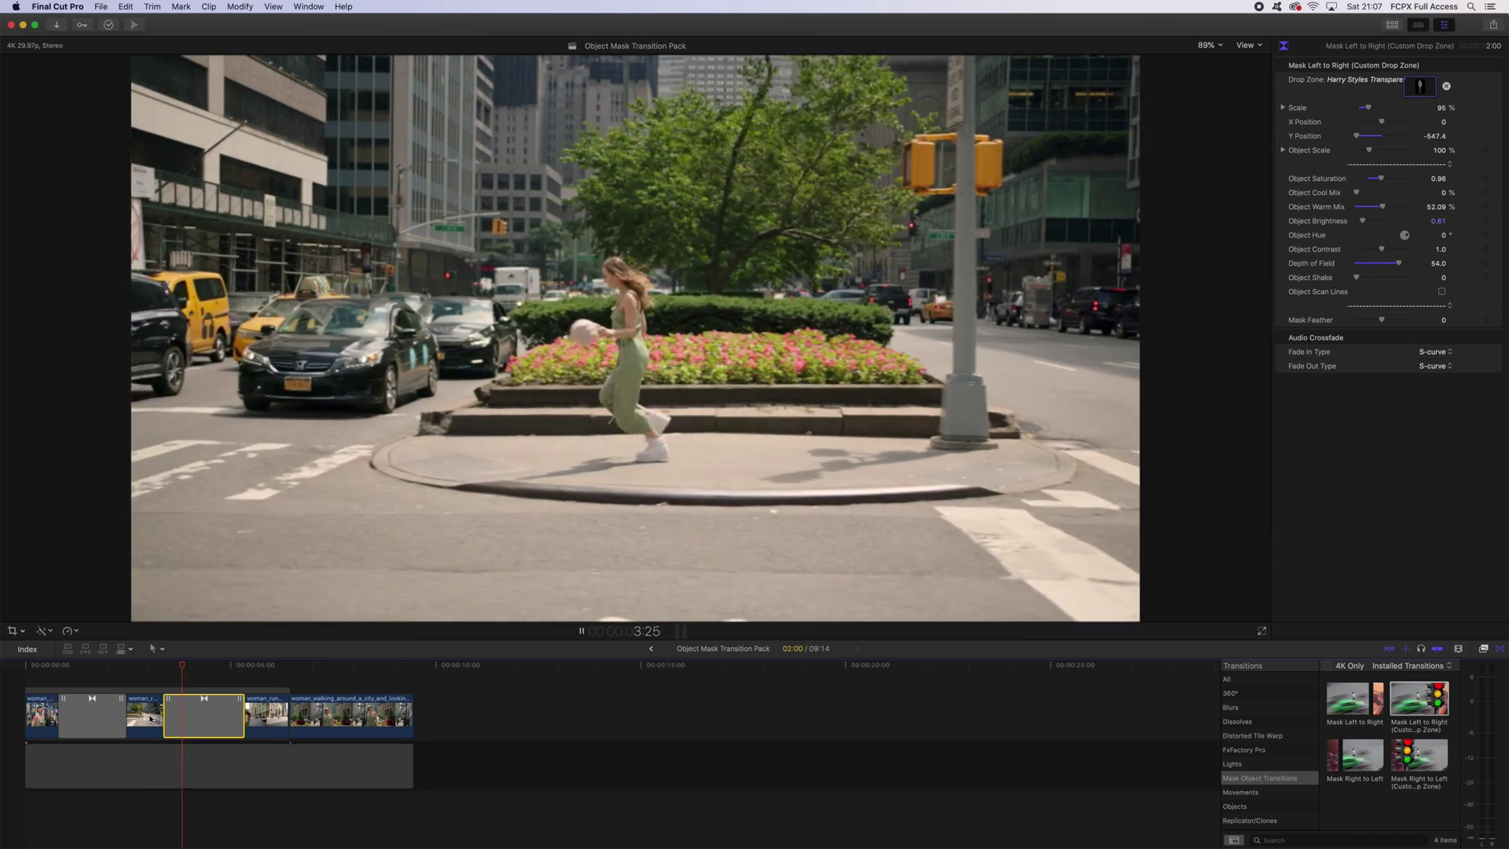
# Play the person wipe and drag its edit point earlier to lengthen the transition to 2:18.
pyautogui.press('space')
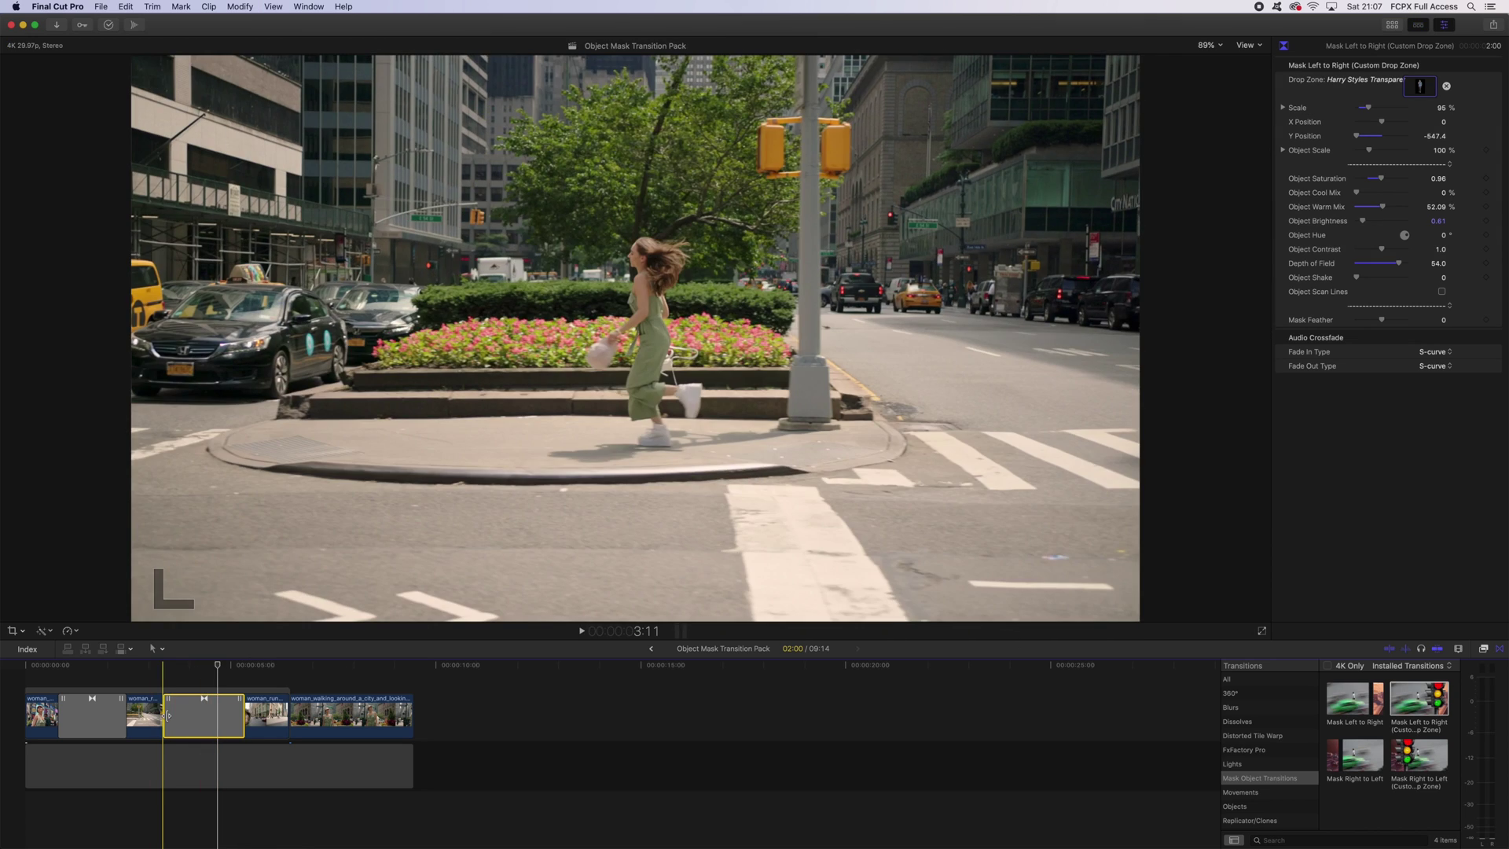
pyautogui.moveTo(168, 715); pyautogui.dragTo(155, 717)
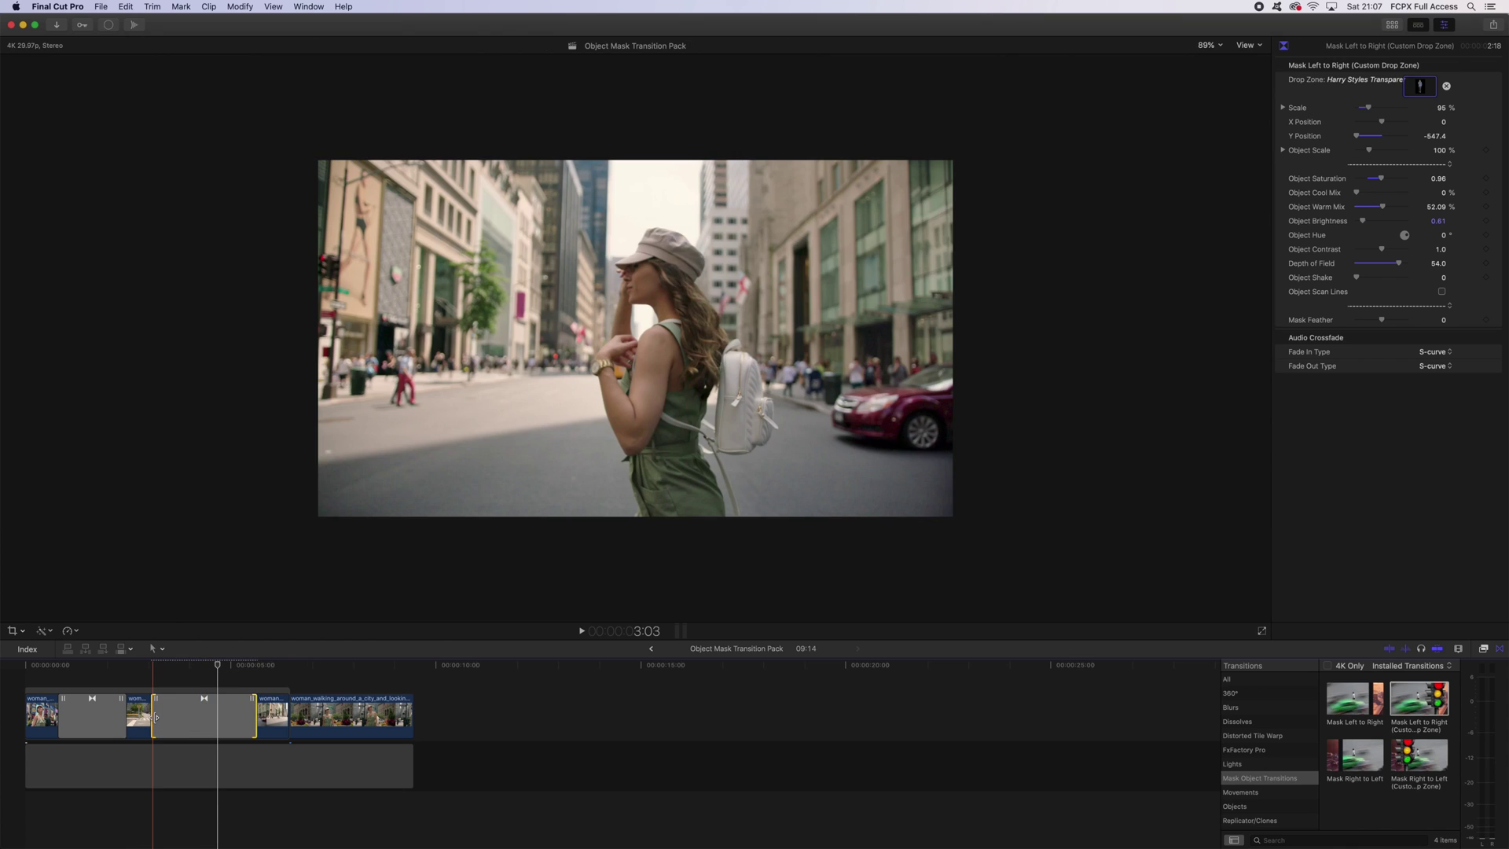